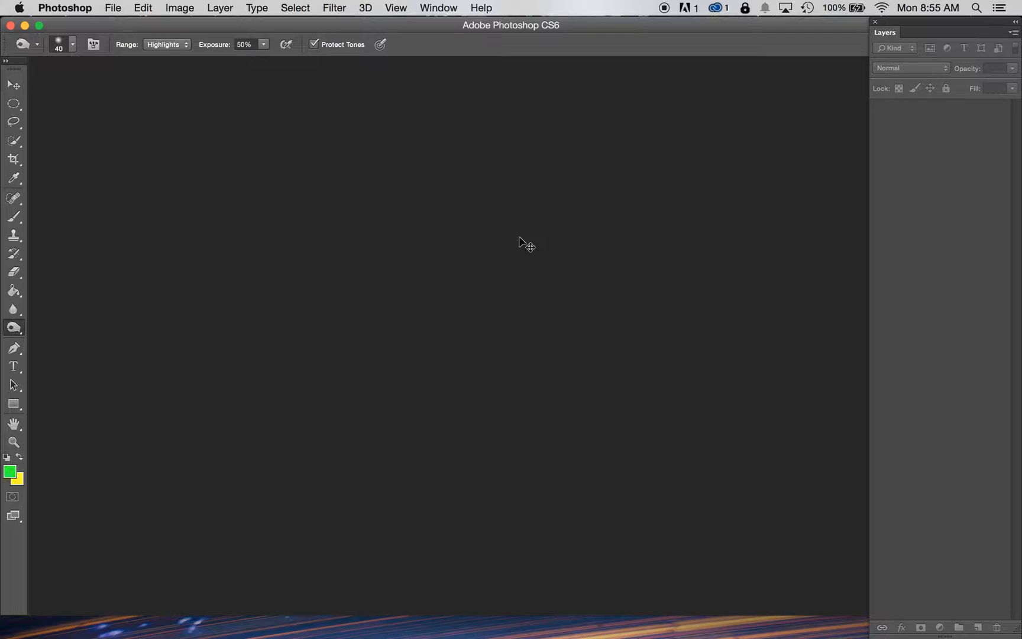
Step: Open the image GDC_P3_Image2_KingS.tif from the Project 3 Photos folder
click(113, 8)
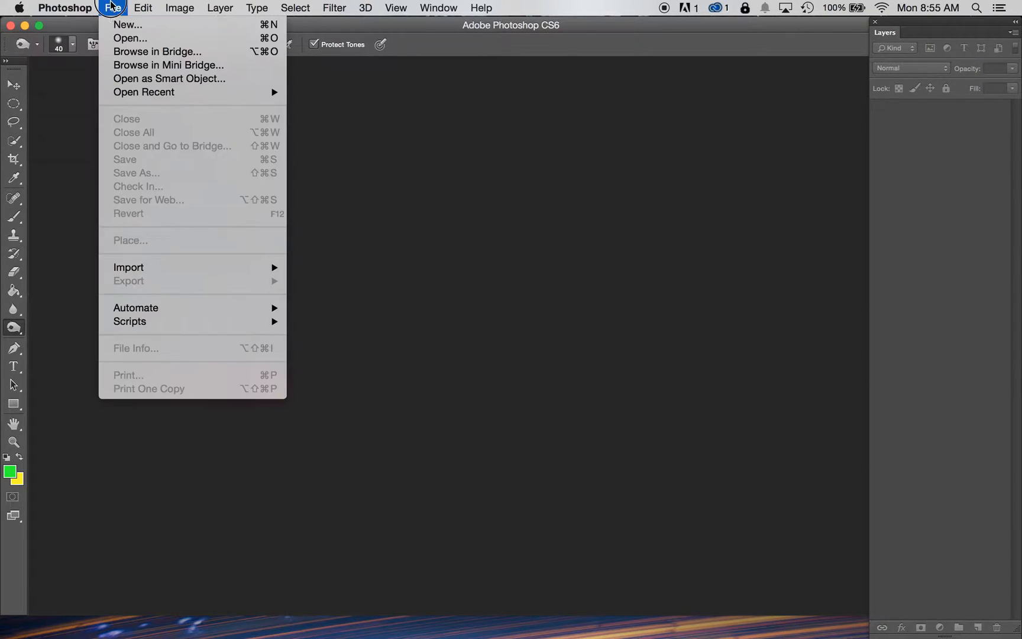
click(130, 38)
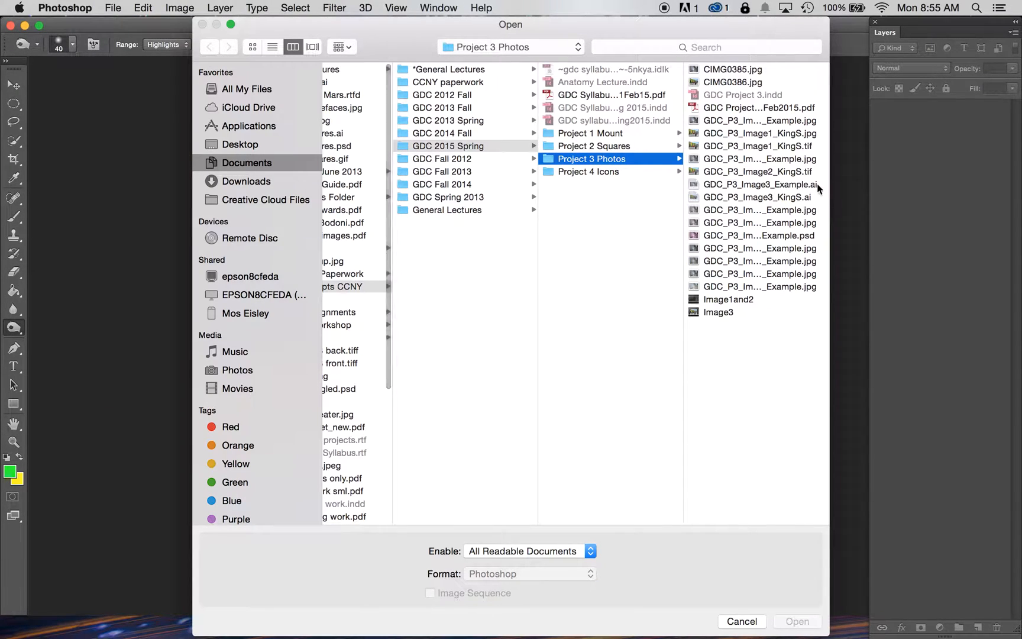
click(799, 172)
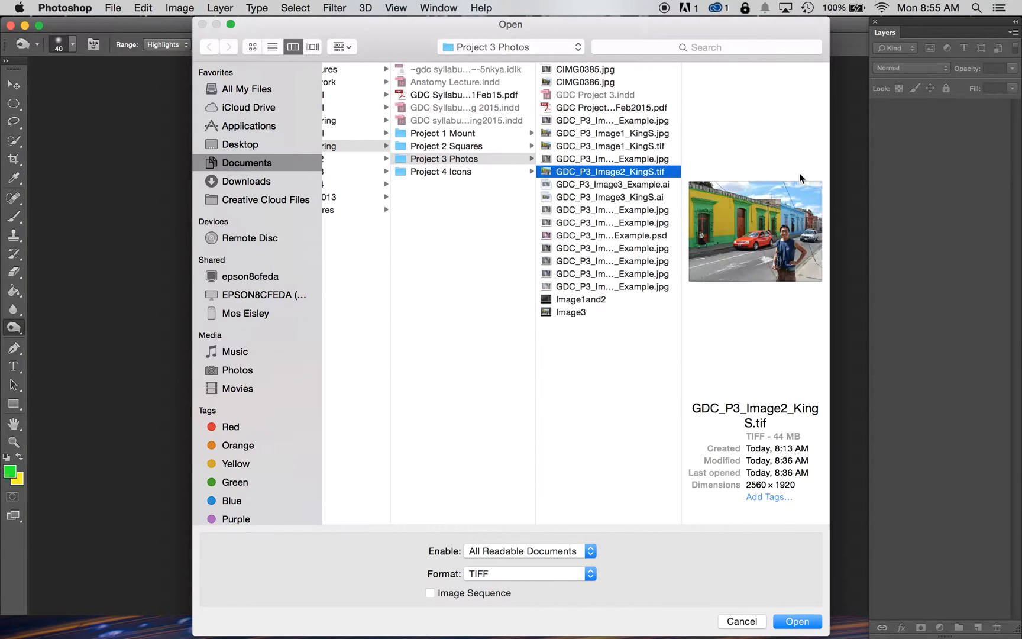
key(Return)
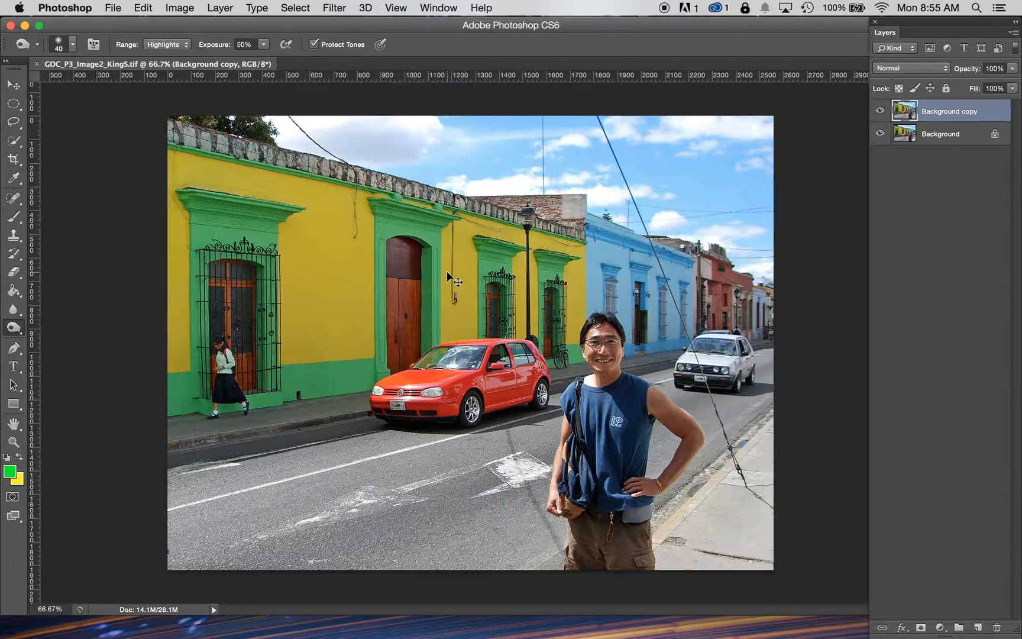
Step: Examine the car and building details up close at high zoom, then fit the image back on screen
key(super+equal)
key(super+equal)
key(super+equal)
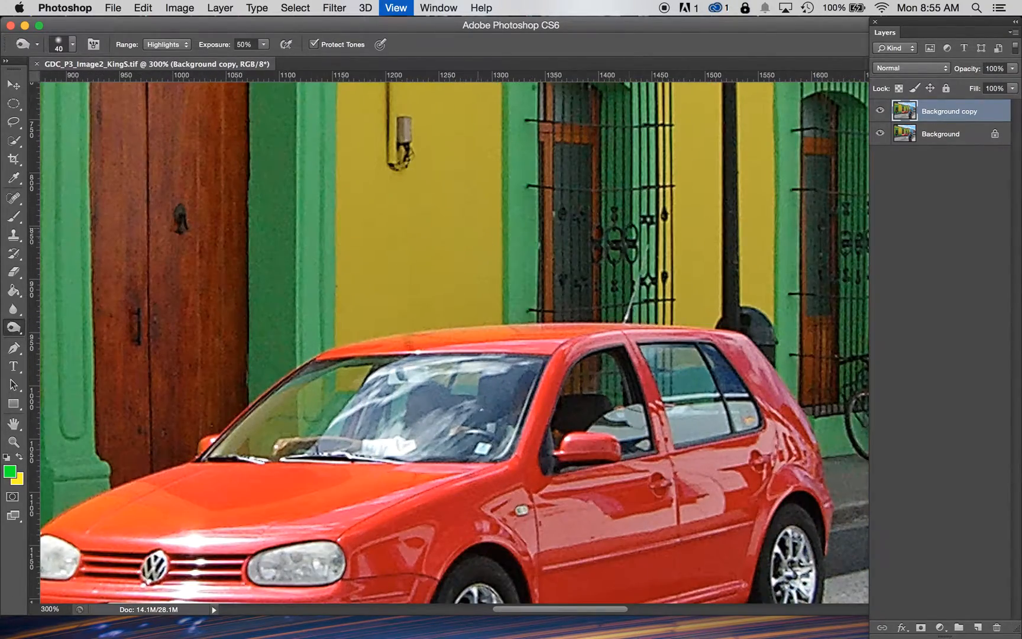
drag(631, 251, 384, 89)
drag(739, 196, 503, 309)
drag(742, 280, 513, 301)
key(super+0)
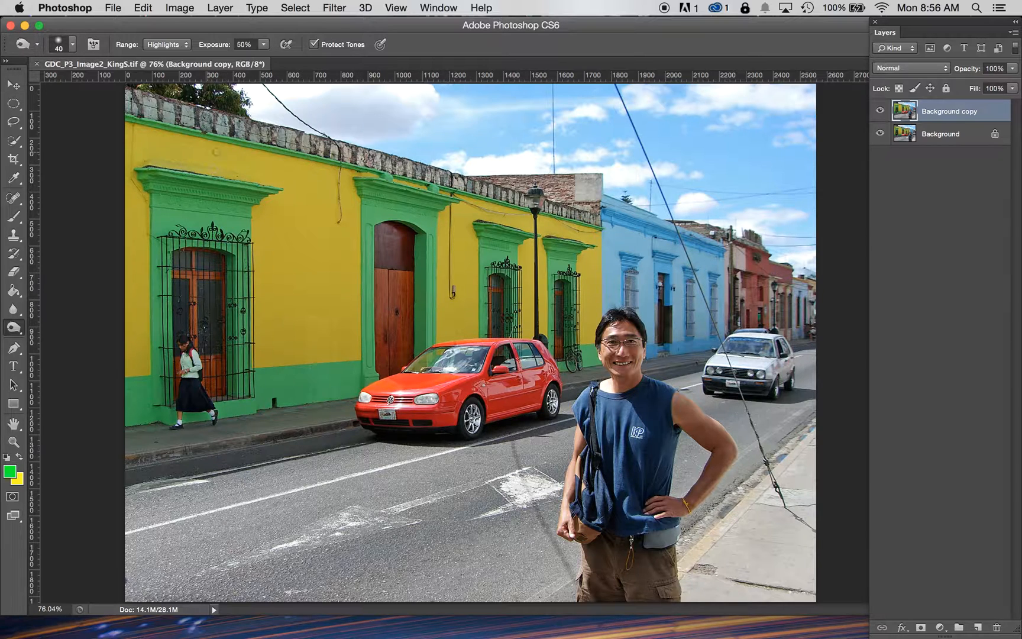
Step: Try to convert the image to Grayscale mode, flattening the layers and discarding color information
click(179, 8)
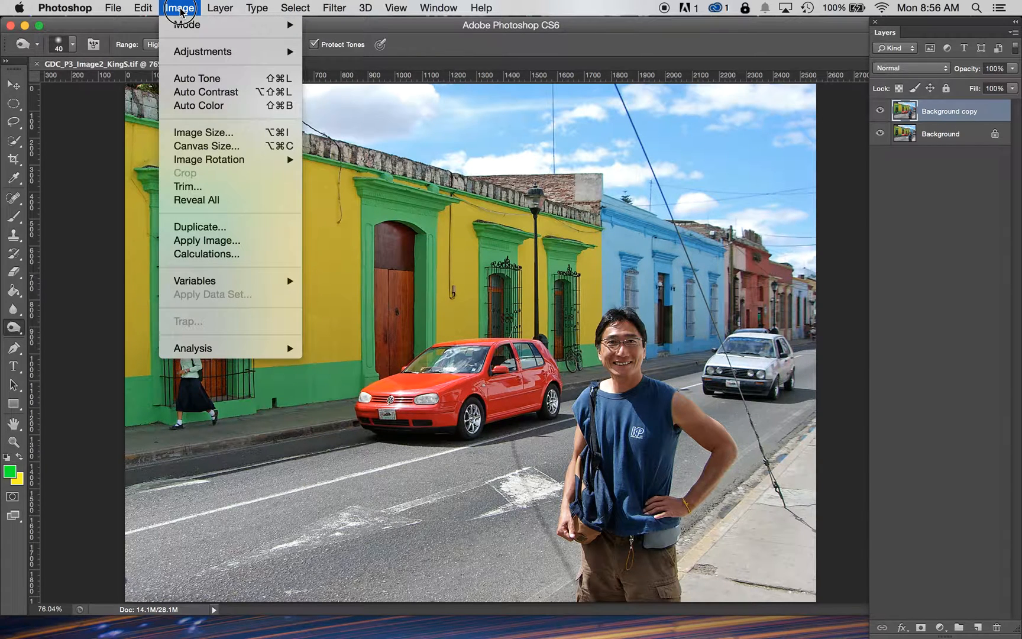
mouse_move(182, 25)
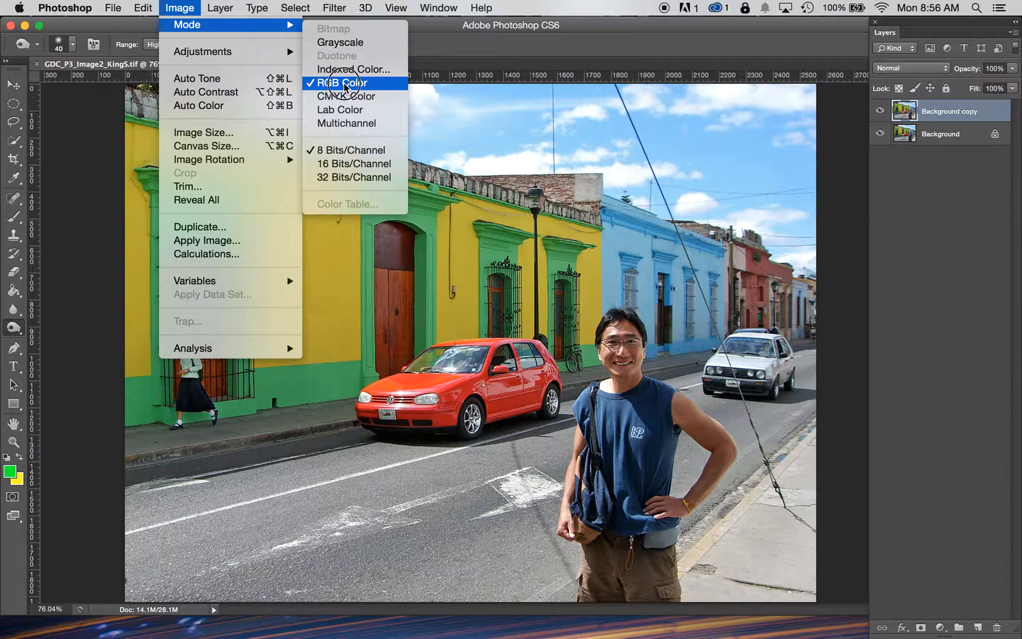
click(347, 48)
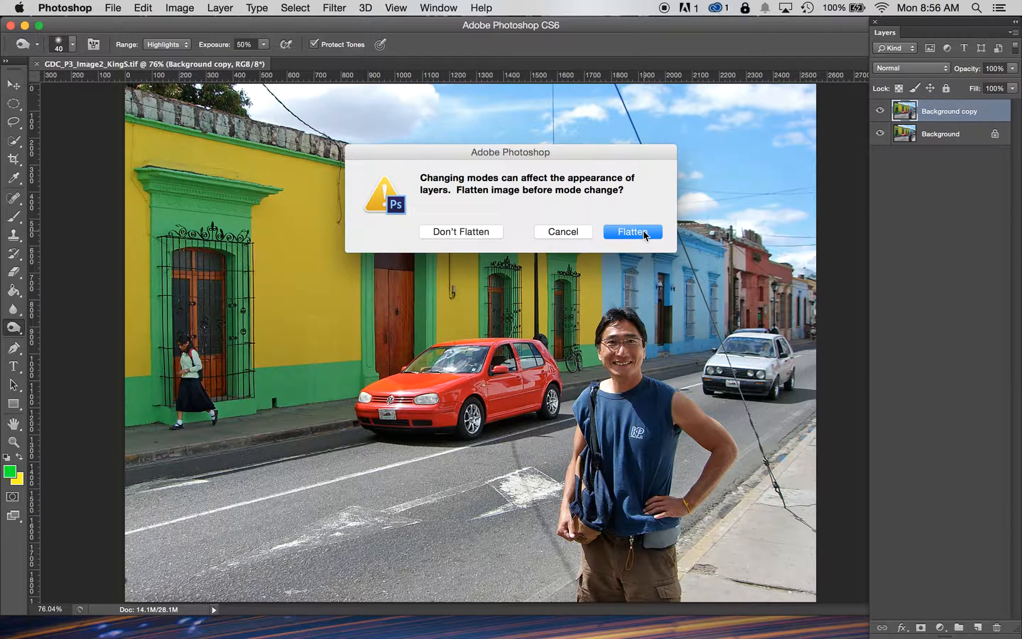
click(643, 230)
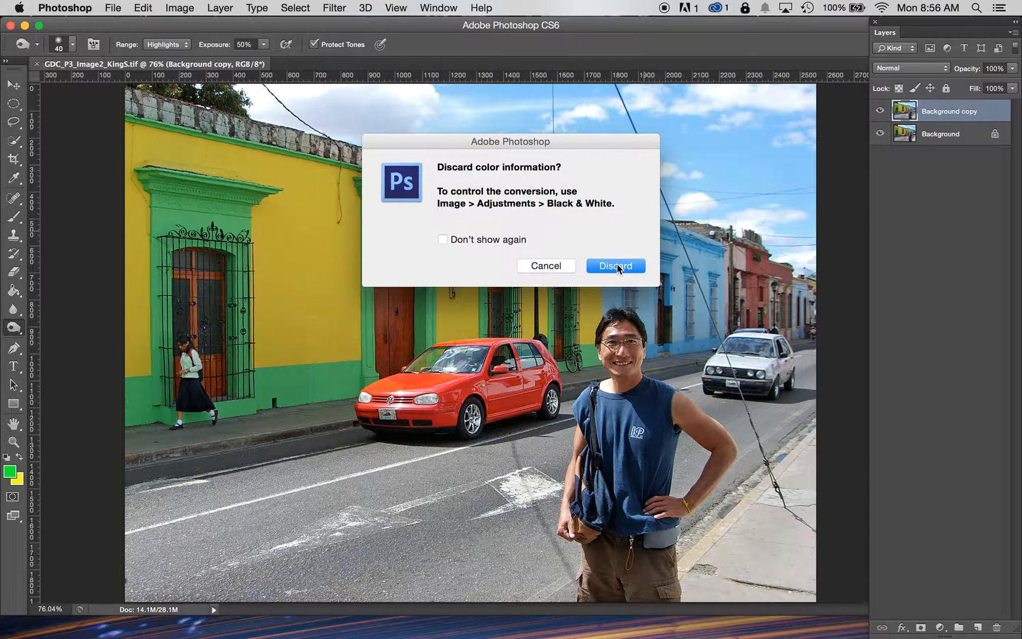
click(617, 266)
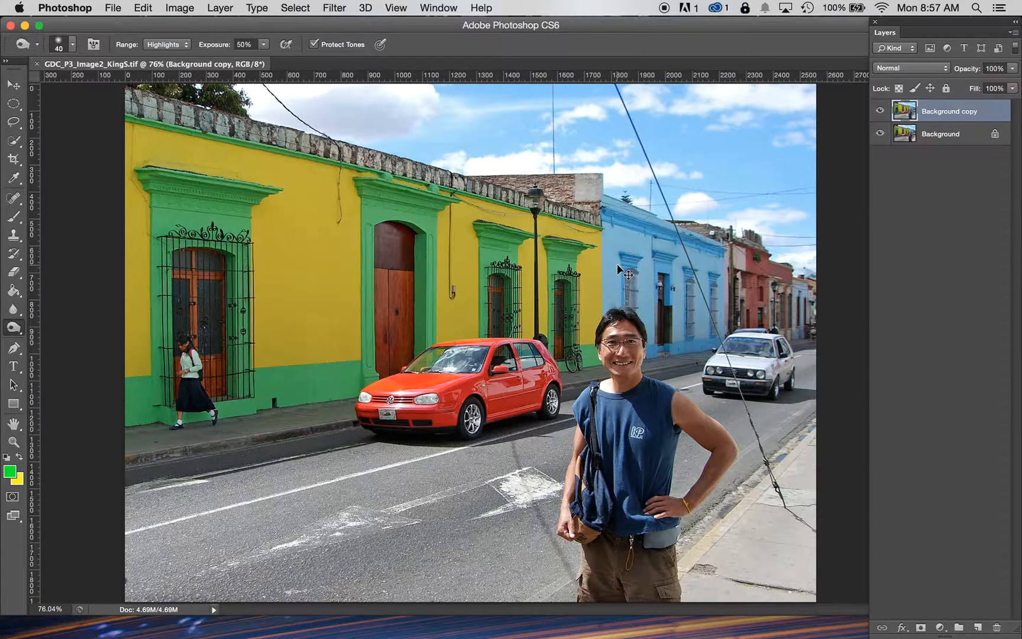
Step: Apply a Black & White adjustment with Reds 57, Yellows 91, Greens 49, Cyans 45, Blues 32 and a tuned Magentas value
click(179, 8)
mouse_move(193, 54)
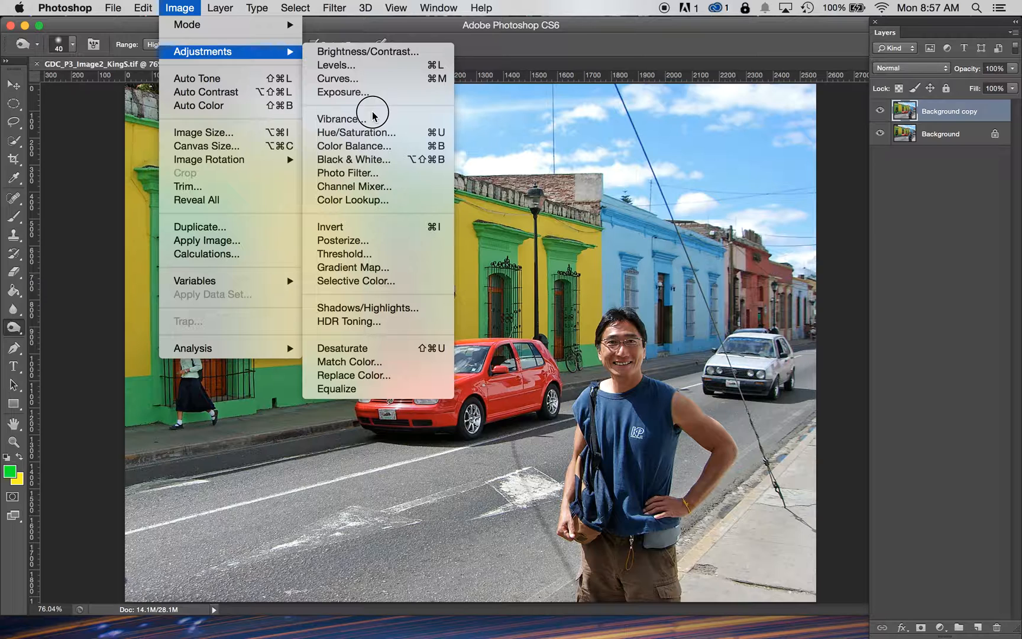
click(367, 159)
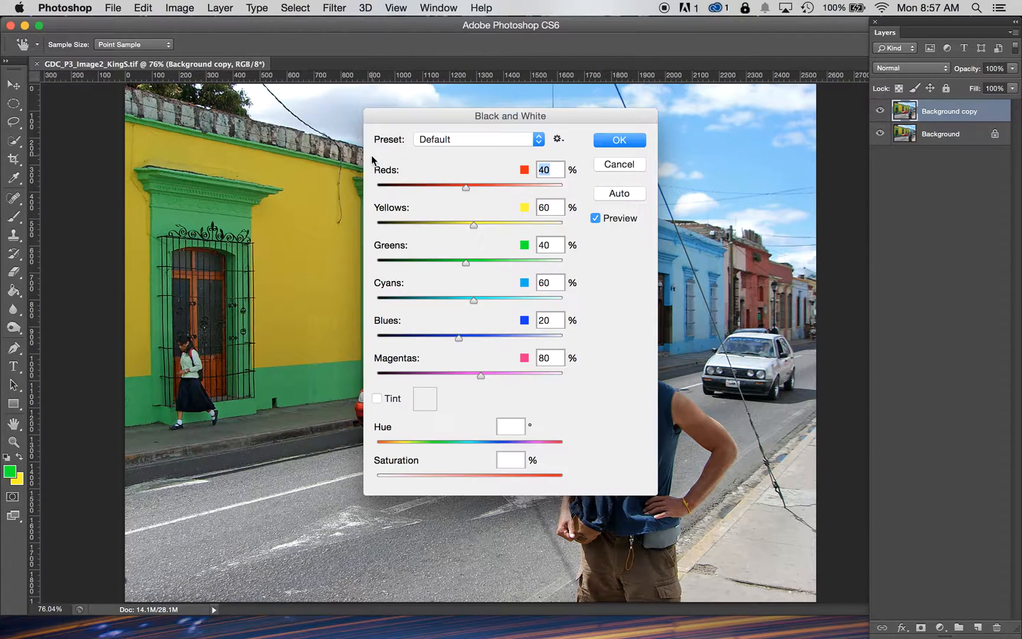
drag(453, 123, 793, 197)
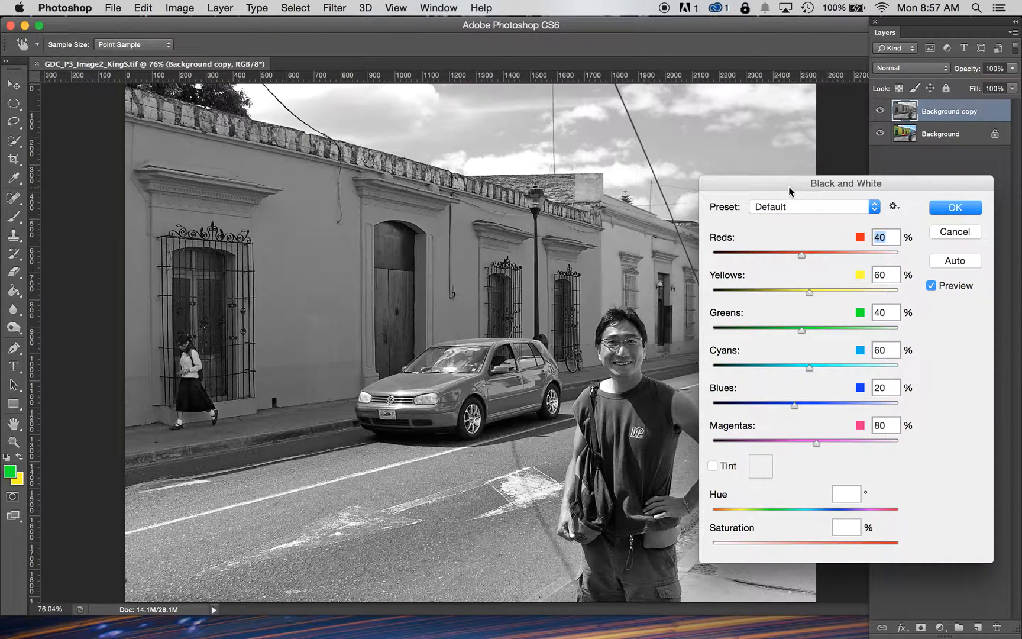
drag(802, 254, 799, 409)
drag(834, 185, 271, 178)
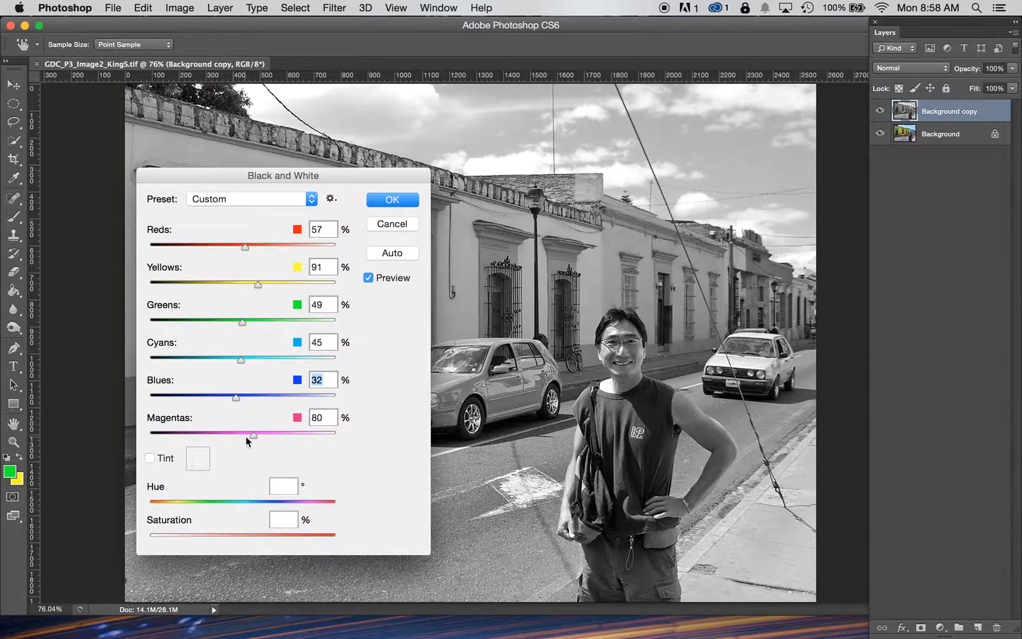
drag(254, 435, 273, 432)
drag(252, 432, 264, 433)
click(392, 201)
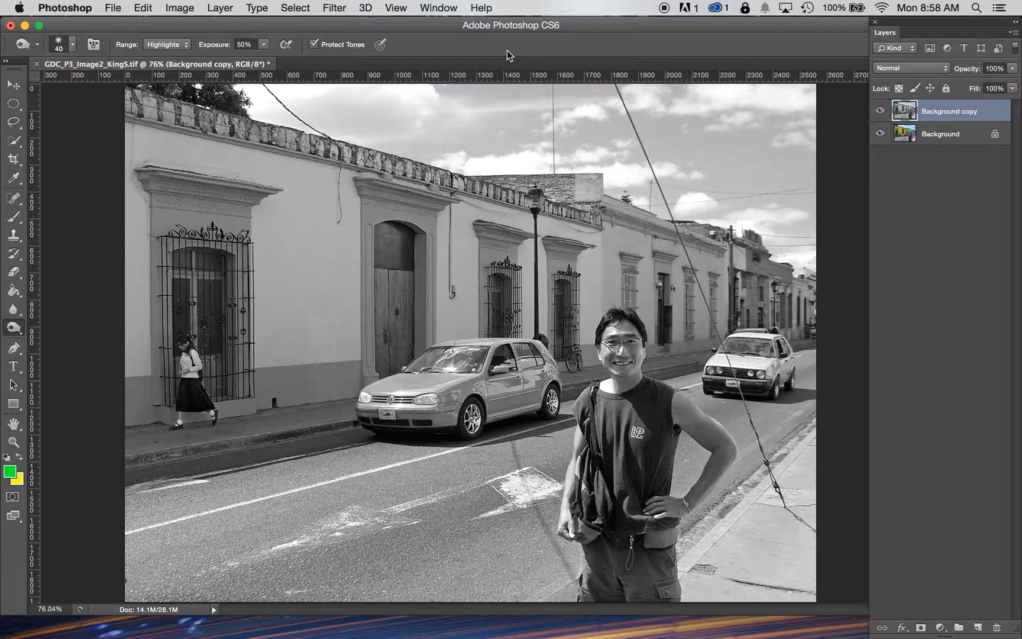
Step: Convert the image to Grayscale mode with flattening and discarding color, then undo the conversion
click(180, 7)
mouse_move(187, 25)
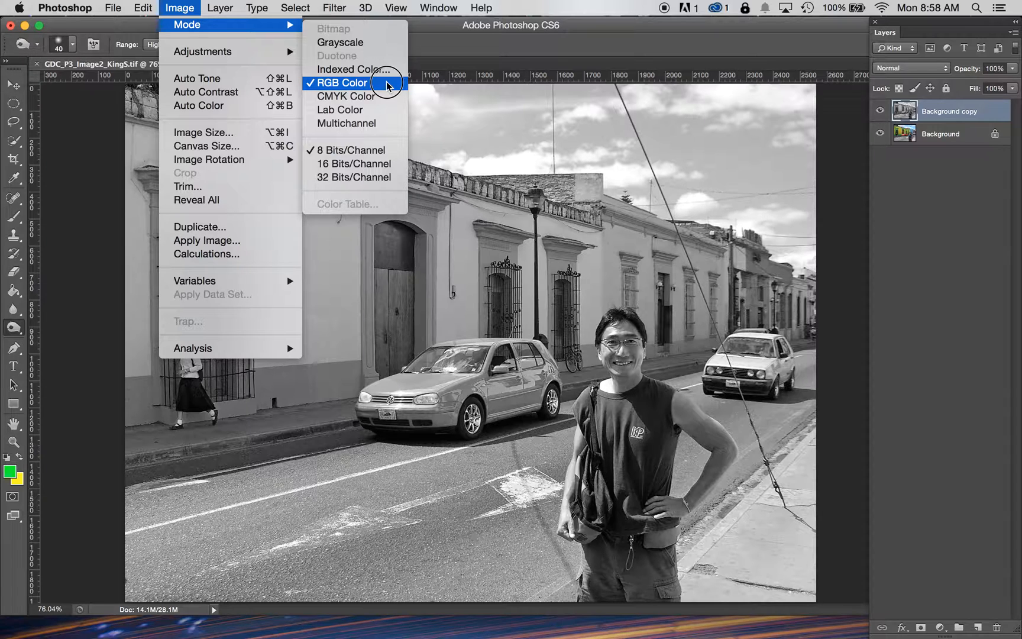
click(385, 45)
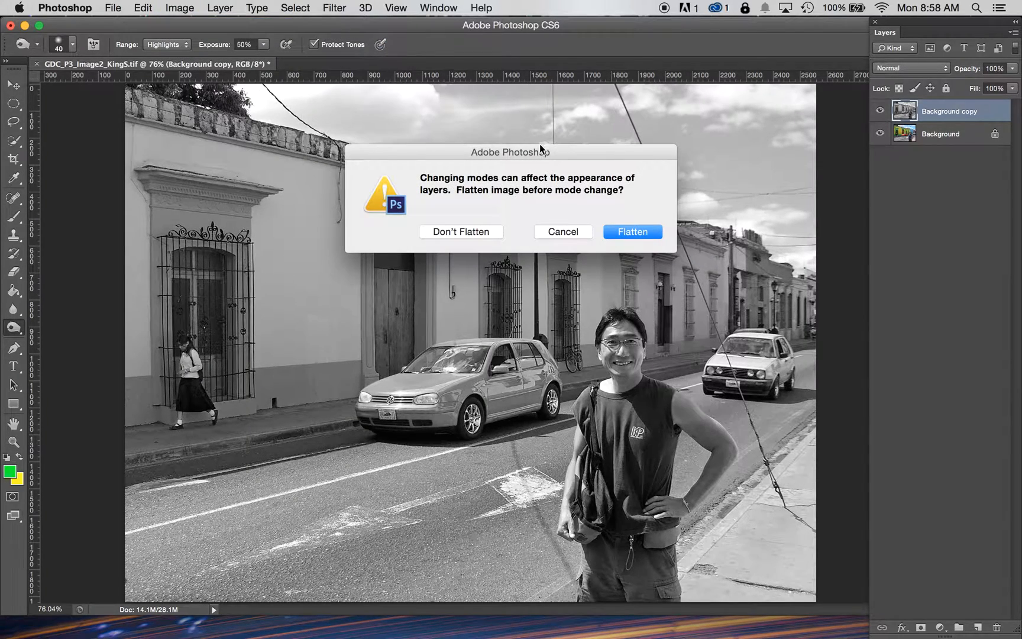
click(645, 232)
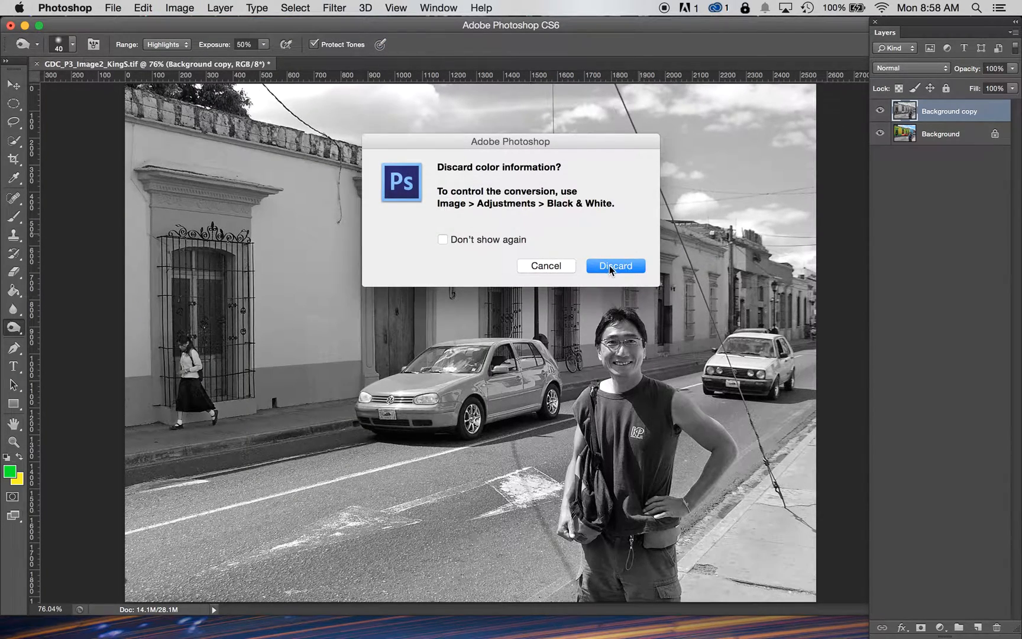
click(610, 266)
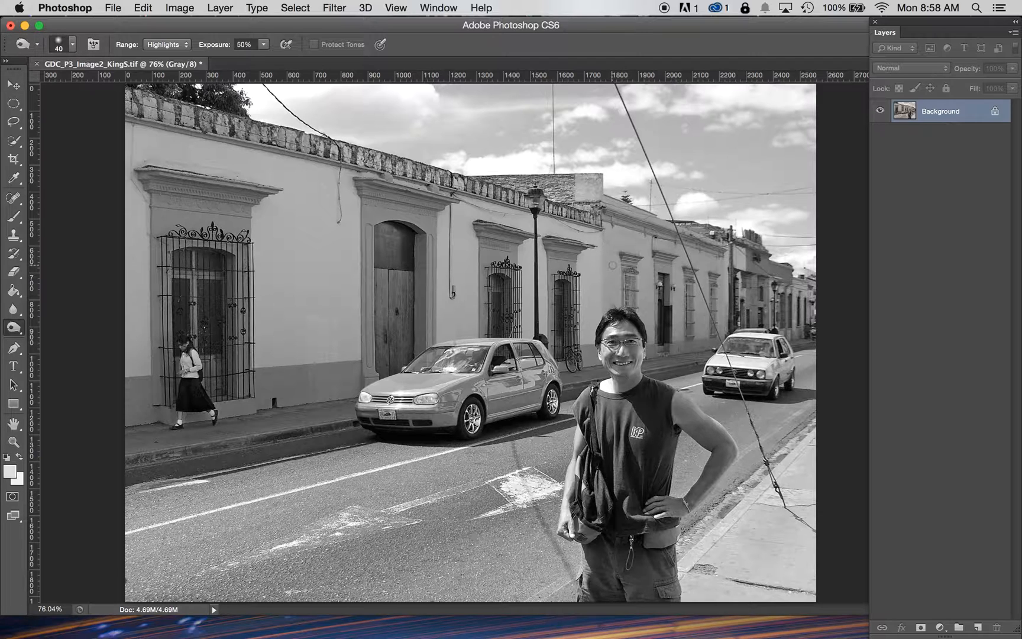
key(super+z)
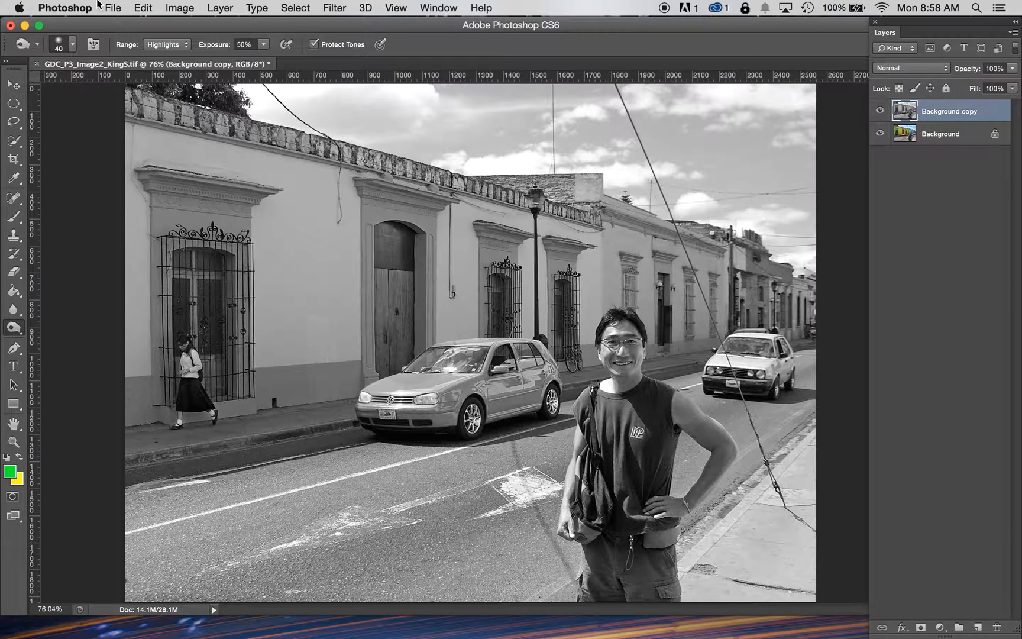
Step: Revert the image to its Open state in the History panel and close that panel
click(441, 8)
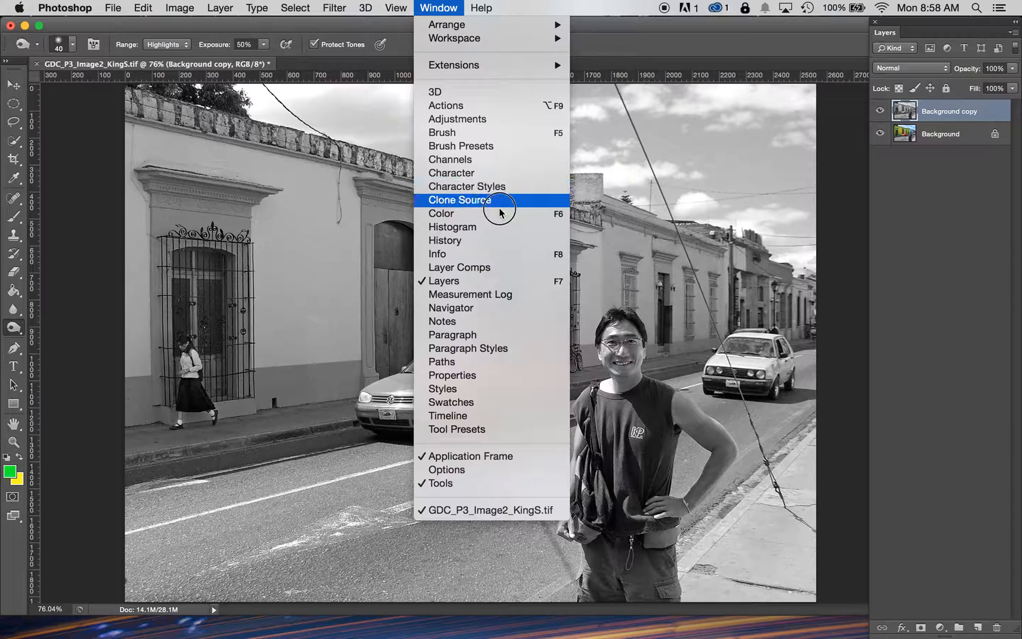
click(497, 242)
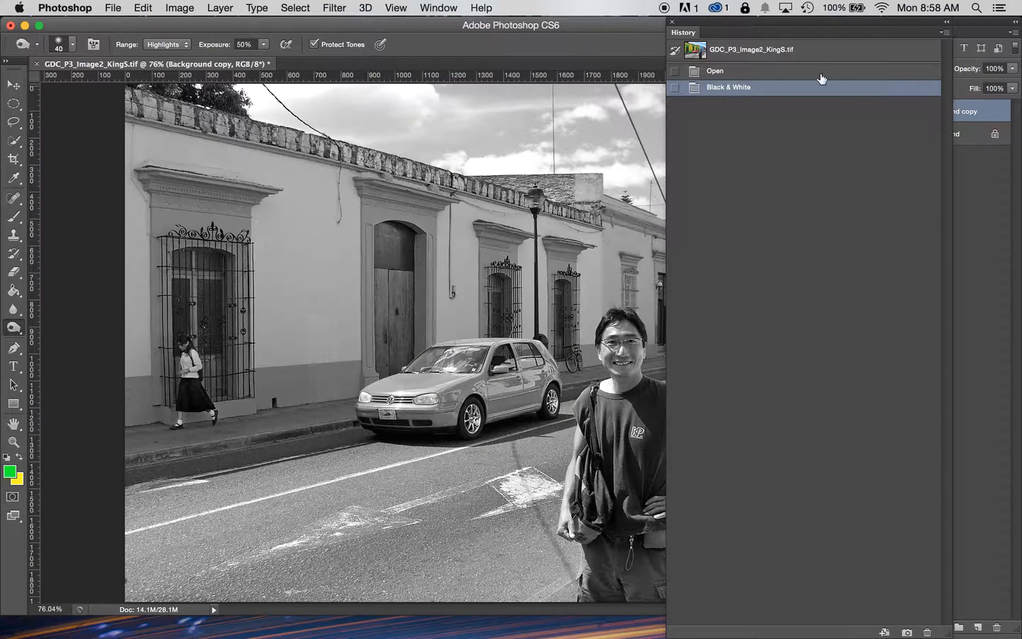
click(767, 72)
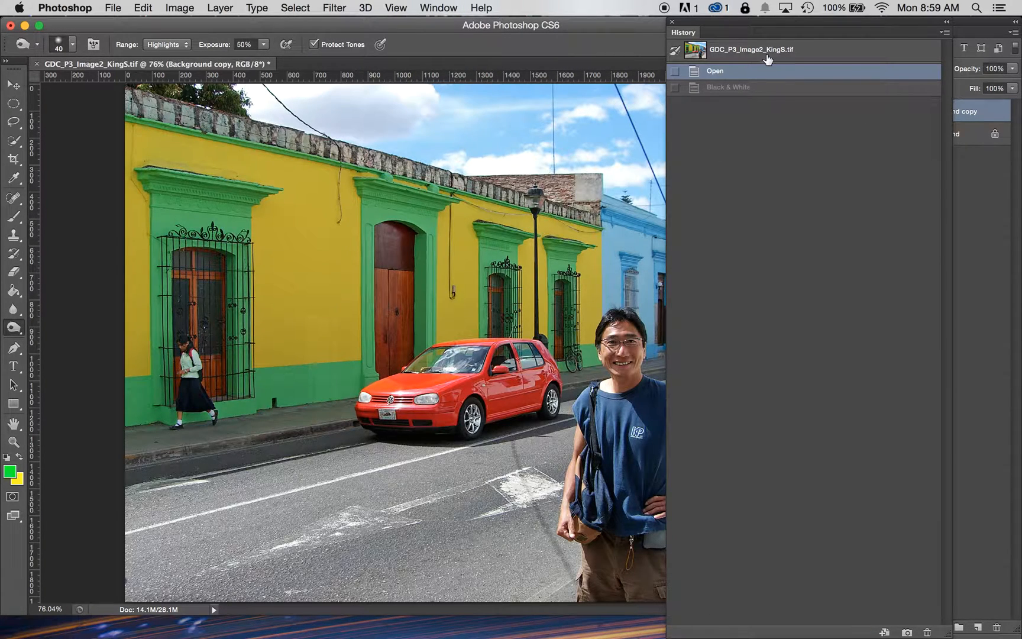
click(670, 23)
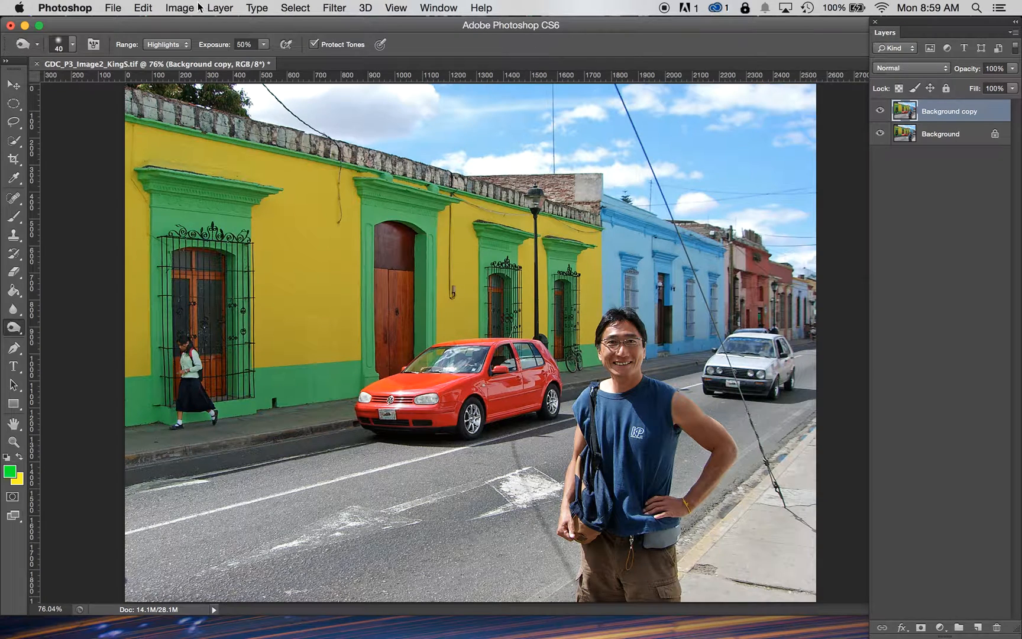
Step: Convert the image to Grayscale mode, flattening the layers and discarding color information
click(180, 8)
mouse_move(222, 25)
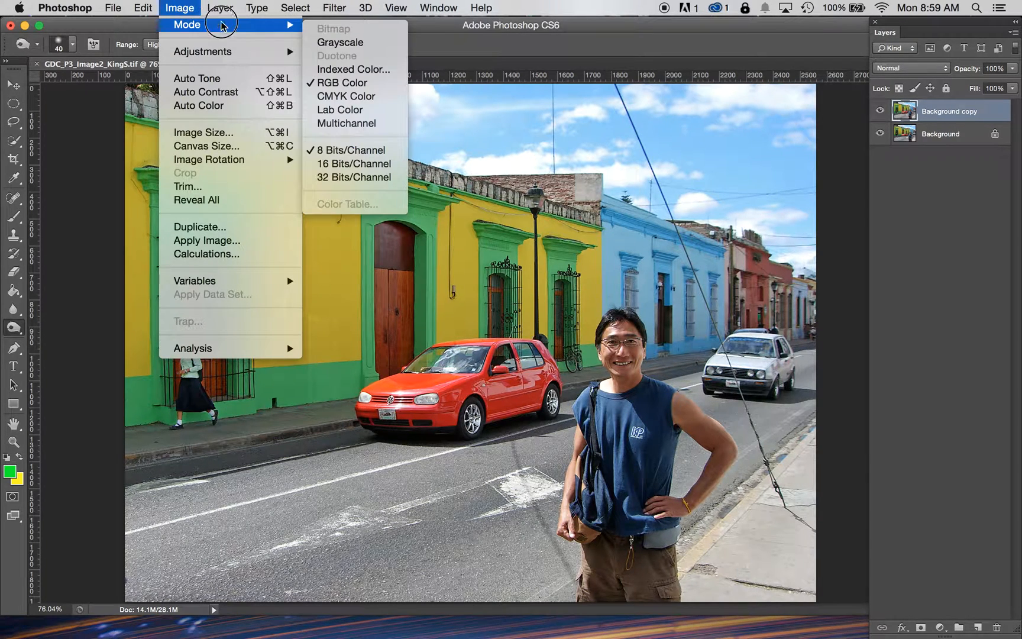
click(353, 51)
click(632, 229)
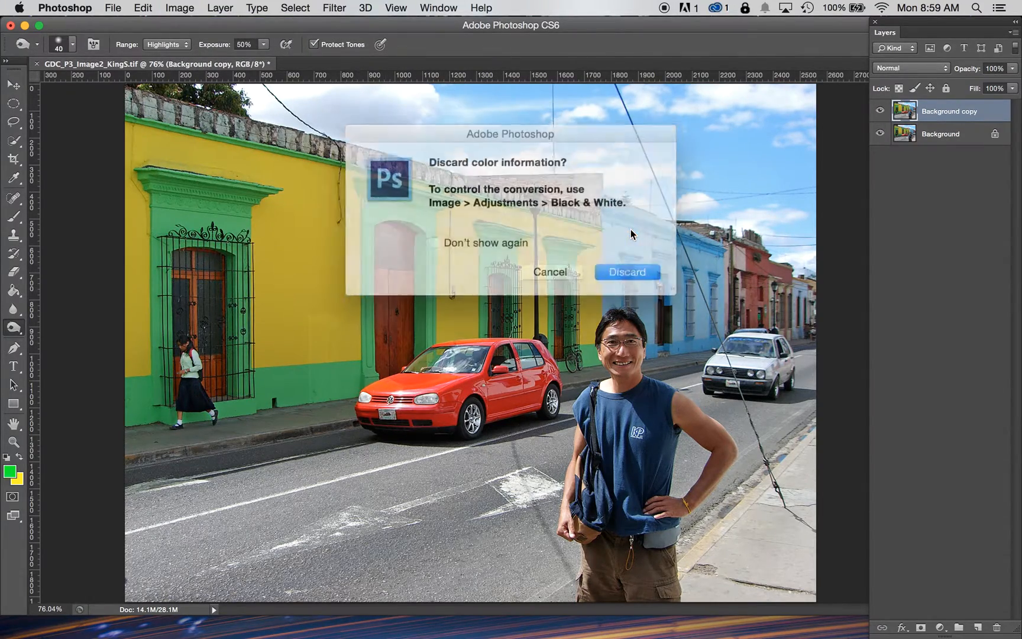
click(619, 267)
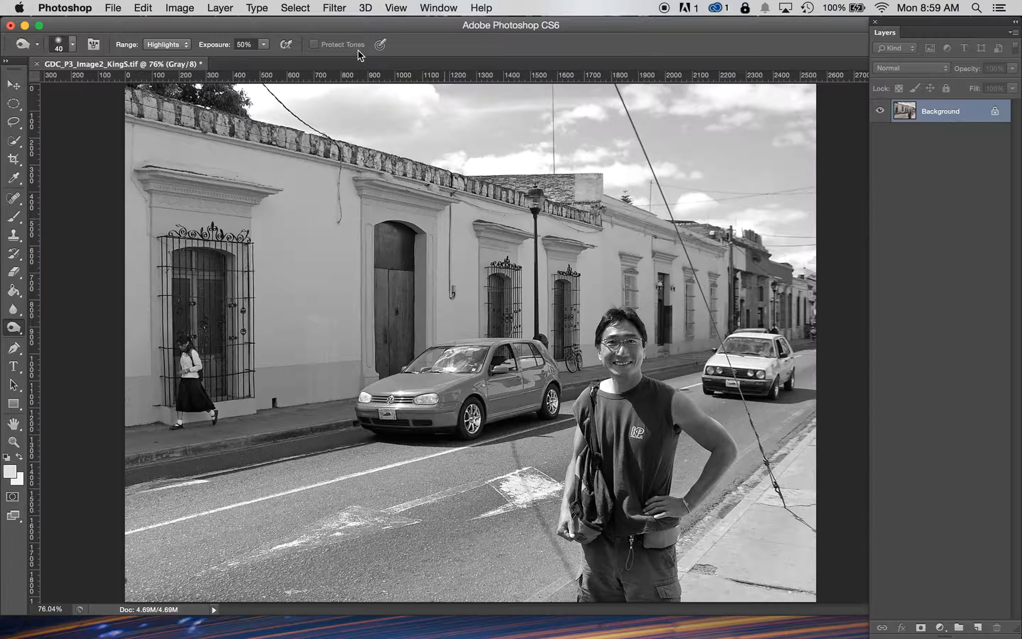
Step: Apply a Brightness/Contrast adjustment with a slight increase in brightness and contrast
click(181, 8)
mouse_move(219, 52)
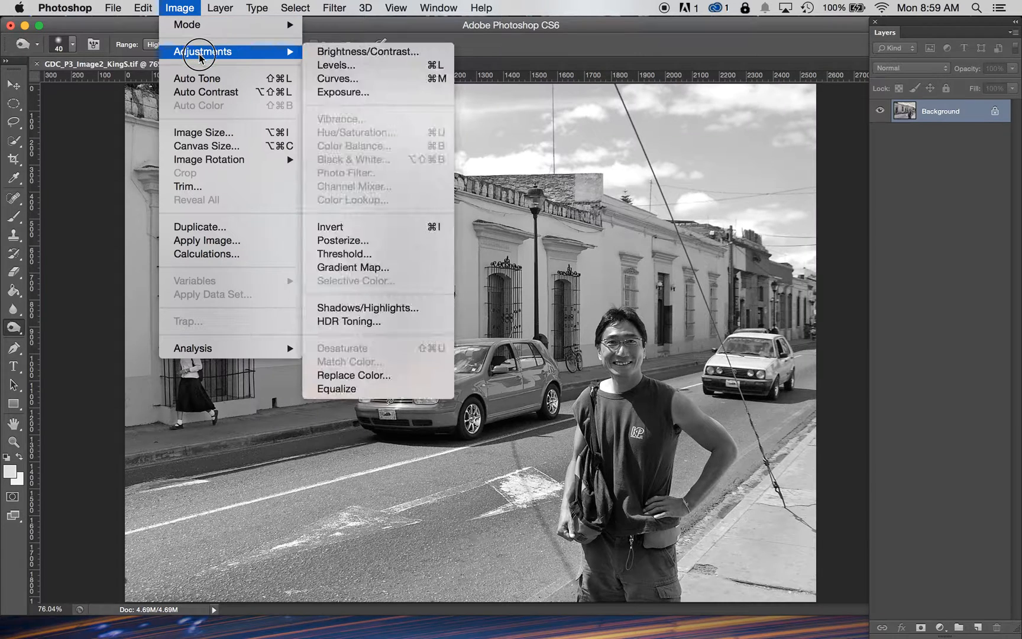
click(371, 53)
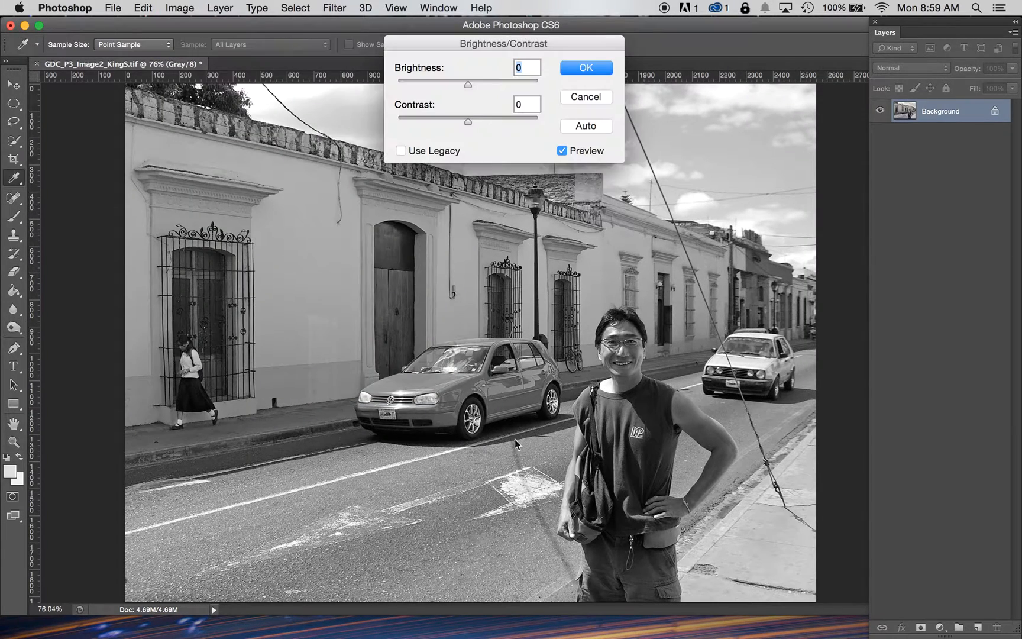
drag(468, 84, 472, 86)
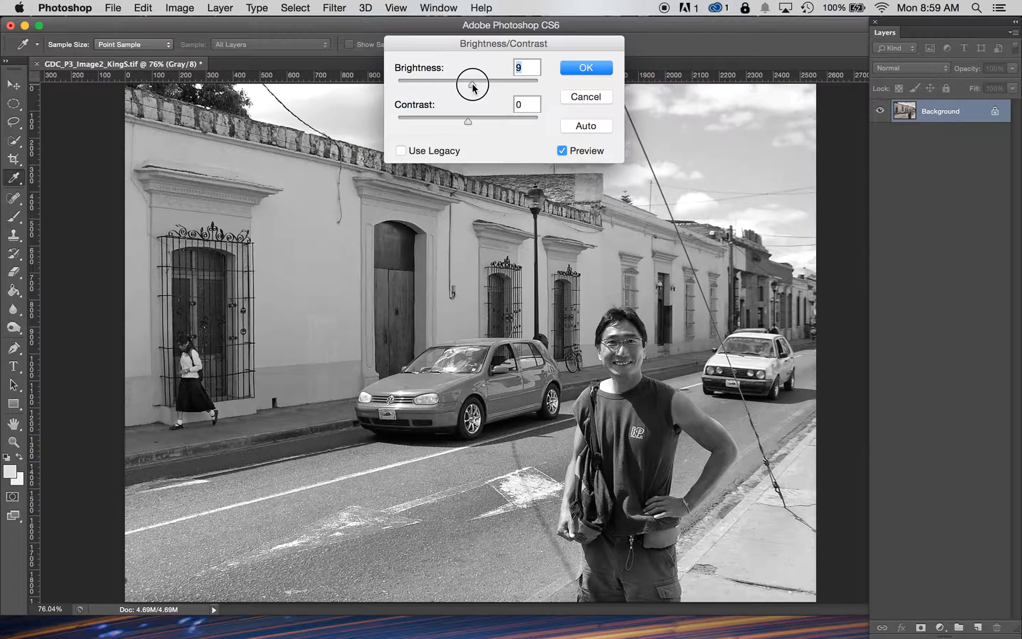
click(467, 123)
drag(467, 123, 470, 124)
click(471, 121)
drag(470, 123, 474, 91)
click(585, 68)
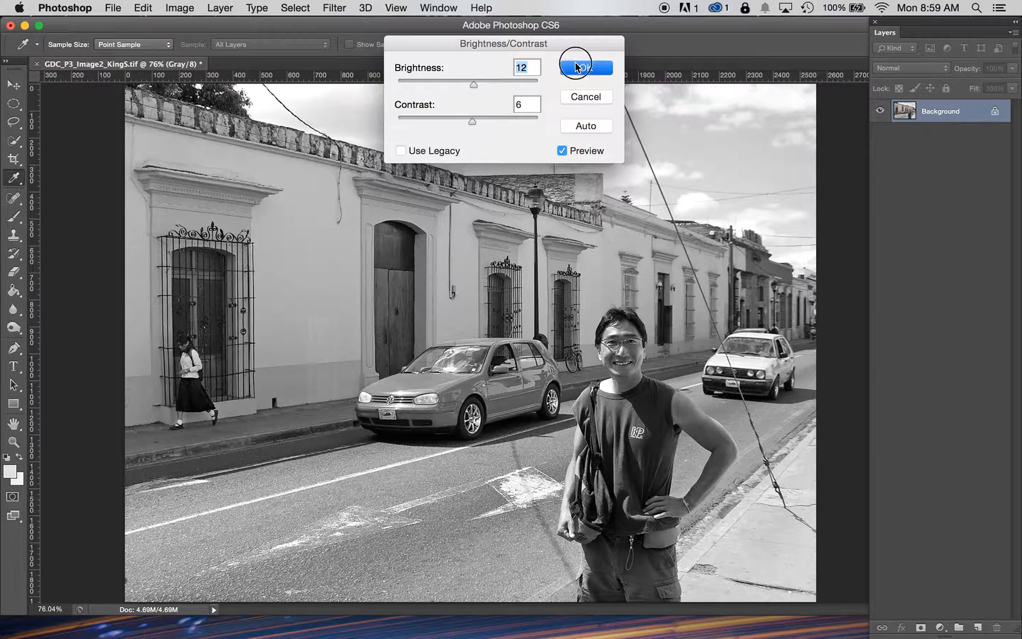
key(o)
Step: Apply Shadows/Highlights with a Shadows amount of 13% and a Highlights amount of 3%
drag(144, 8, 359, 307)
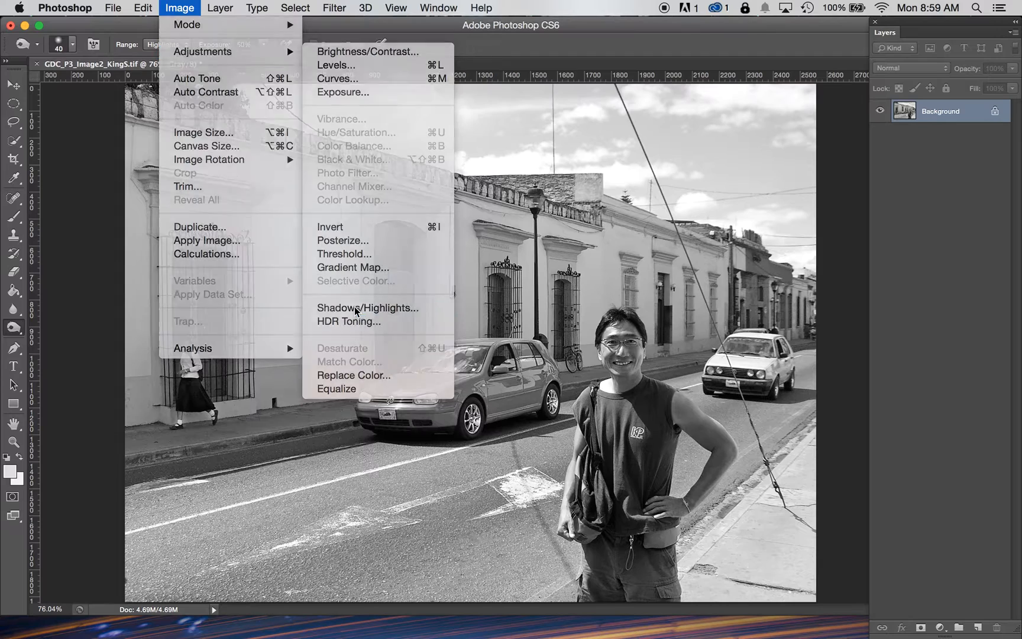
drag(591, 93, 554, 90)
drag(532, 152, 537, 157)
drag(673, 28, 332, 370)
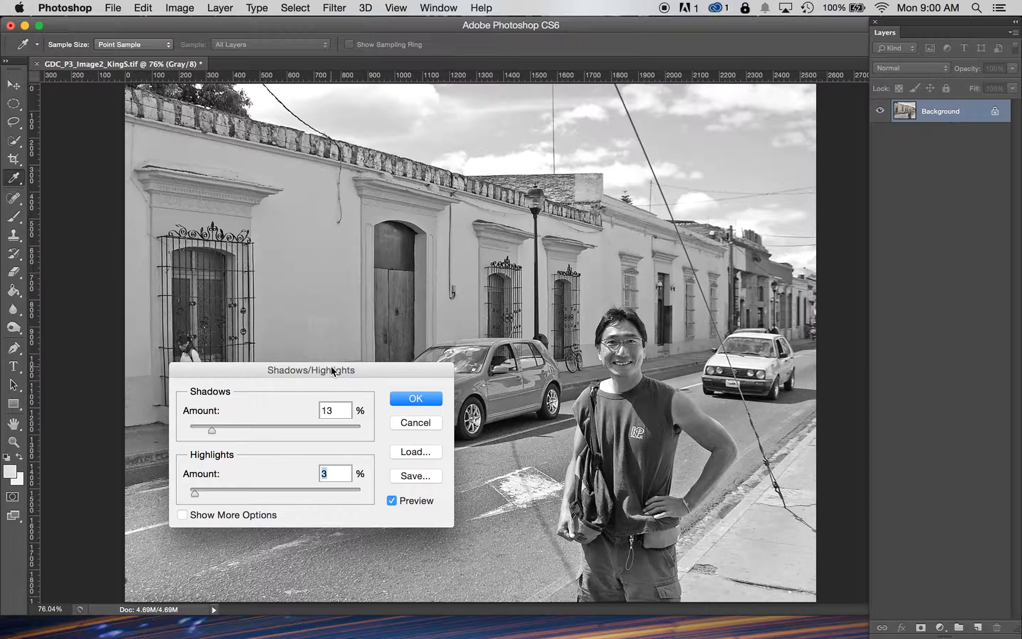
click(430, 402)
key(o)
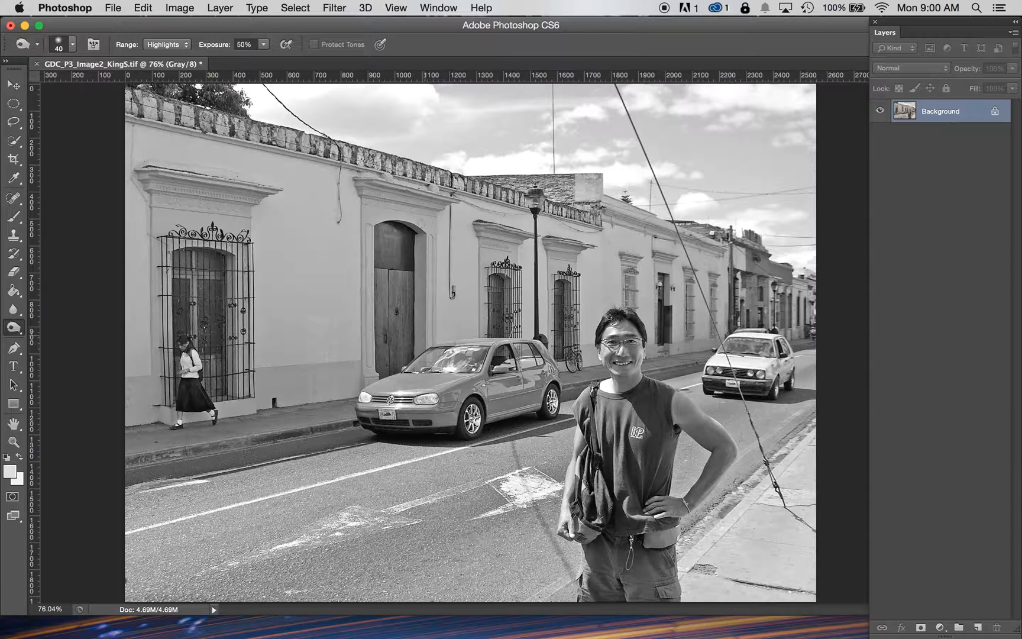
Step: Save the image as a TIFF named GDC_P3_Image4_KingS.tif, accepting the default TIFF options
click(112, 7)
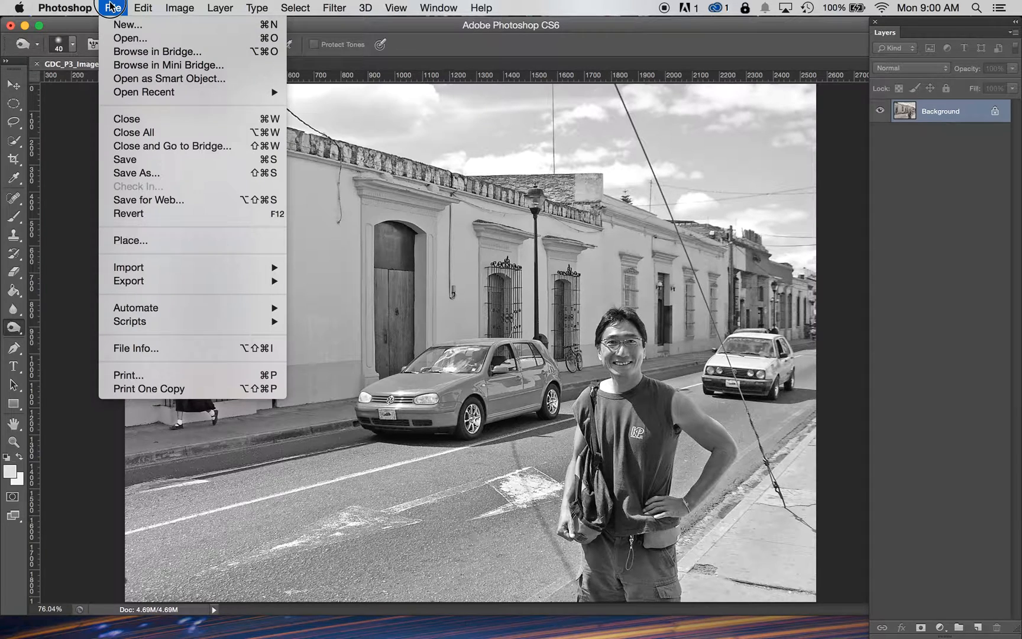
click(139, 173)
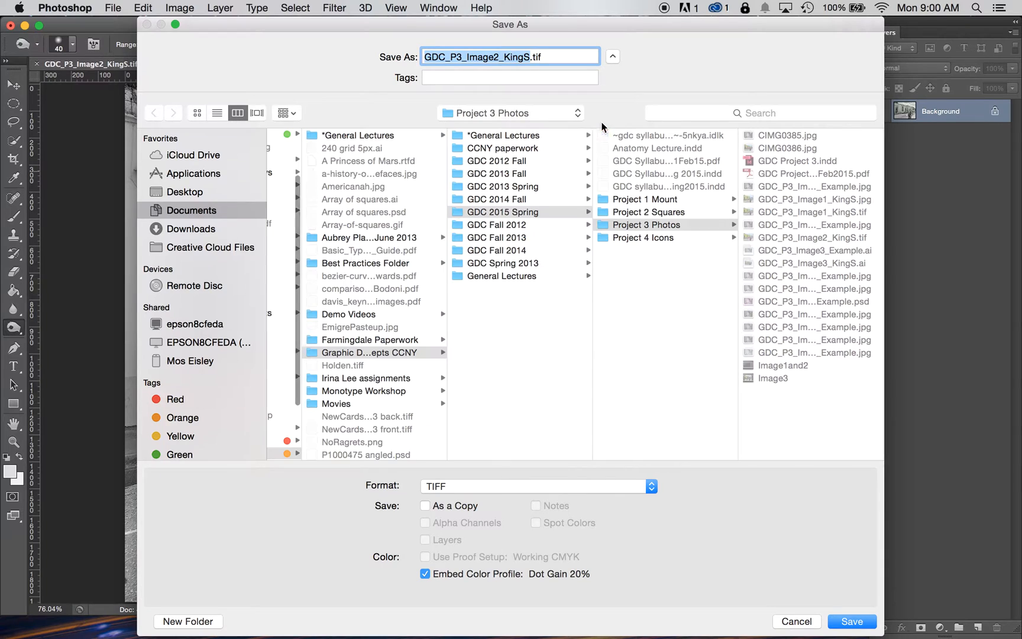
click(499, 57)
key(BackSpace)
text(4)
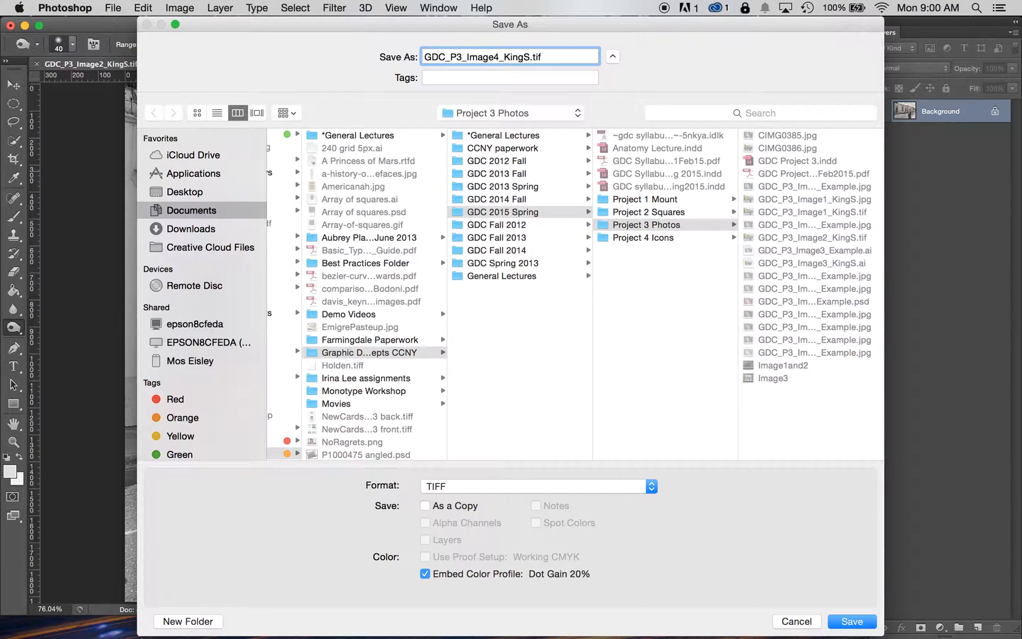
key(Return)
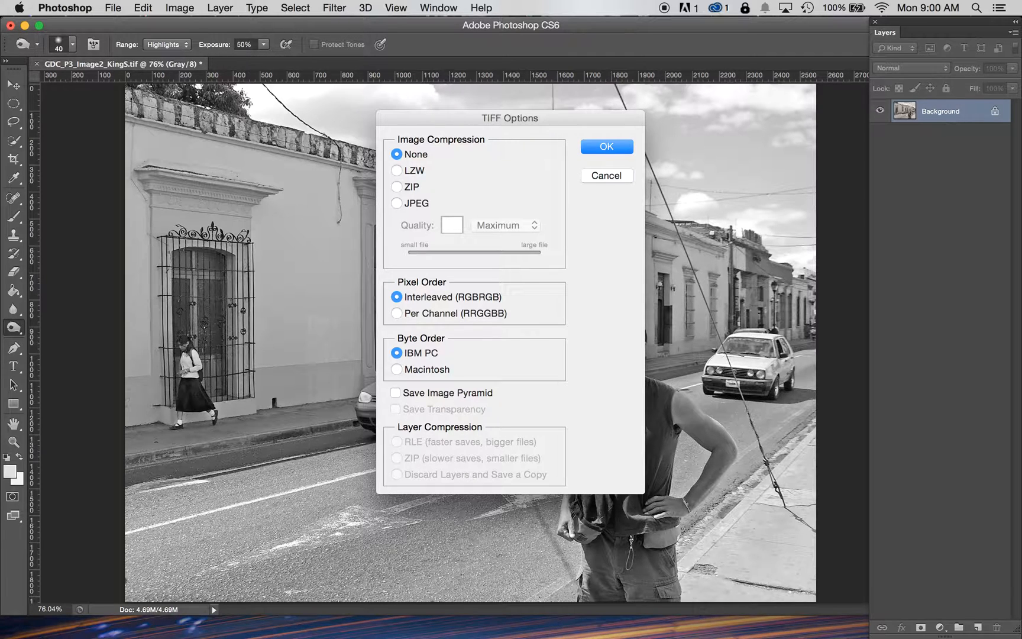
key(Return)
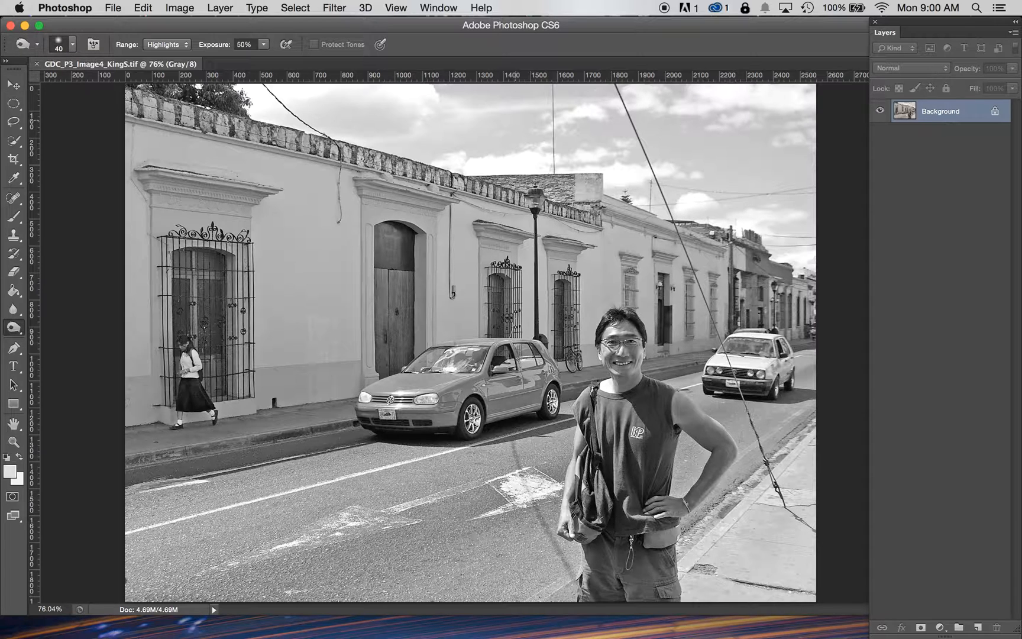
Step: Save the image again as a TIFF named GDC_P3_Image5_KingS.tif with the default TIFF options
click(121, 9)
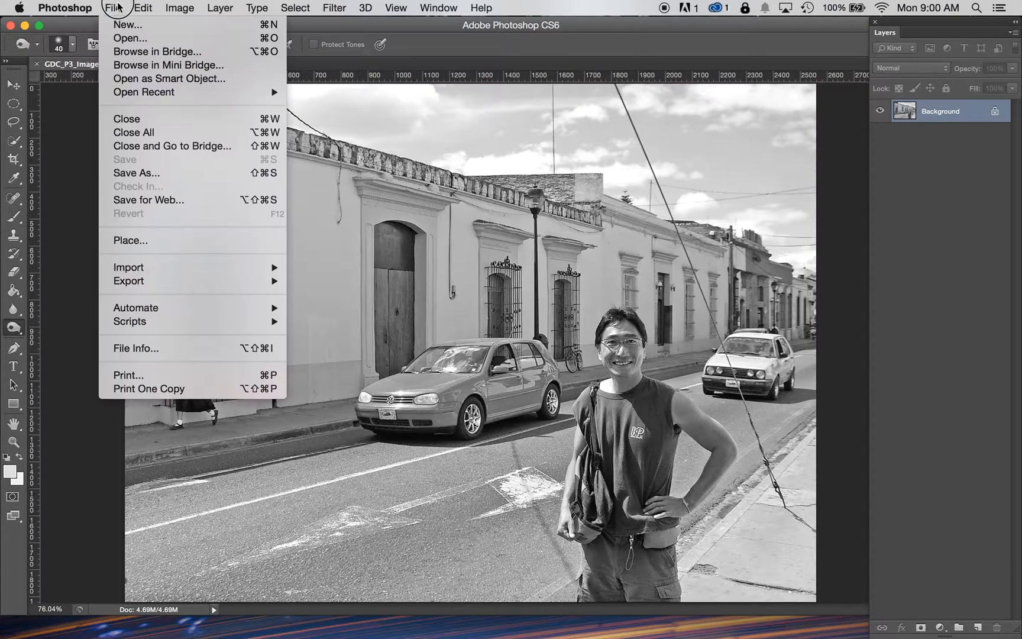
click(424, 98)
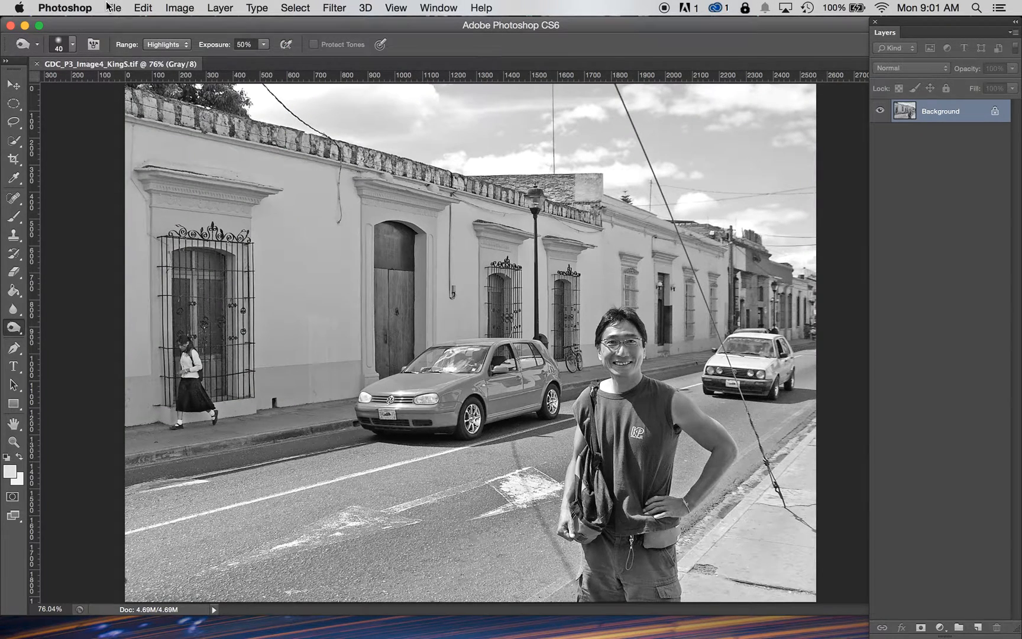
click(111, 7)
click(159, 177)
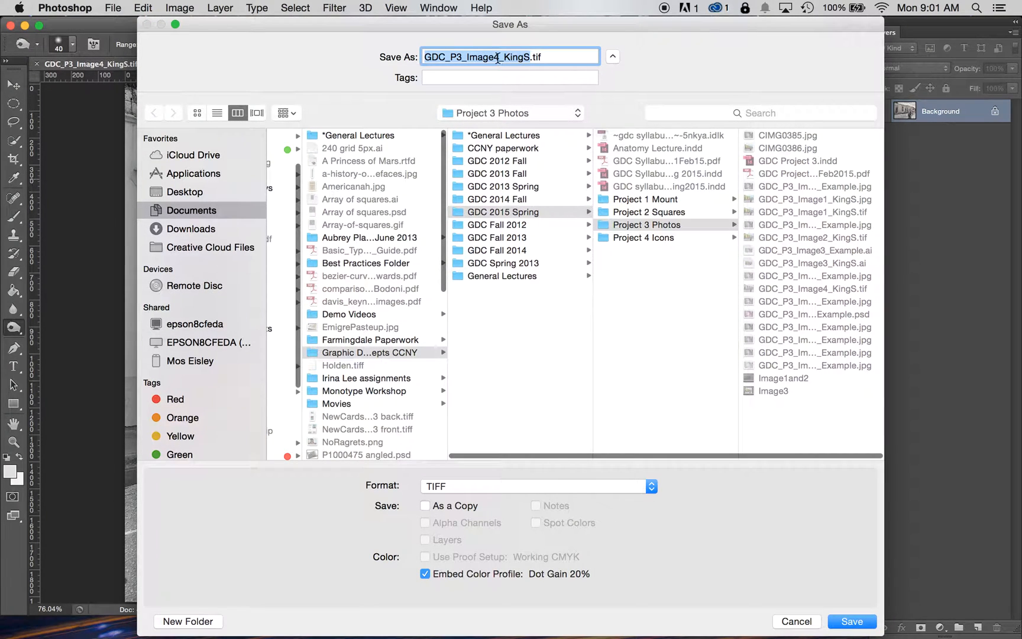
click(498, 56)
key(BackSpace)
text(5)
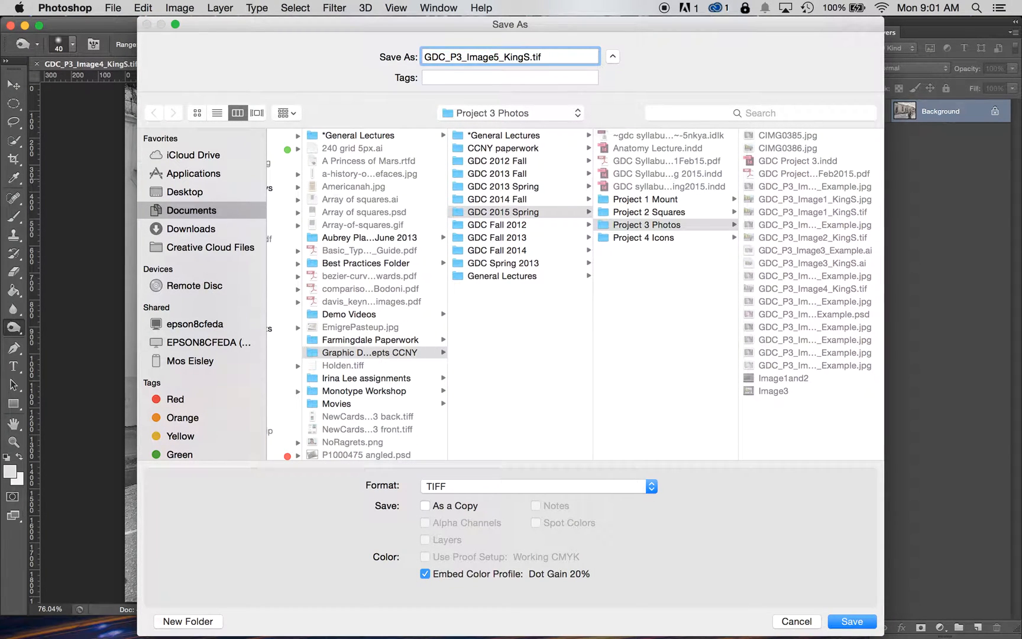
key(Return)
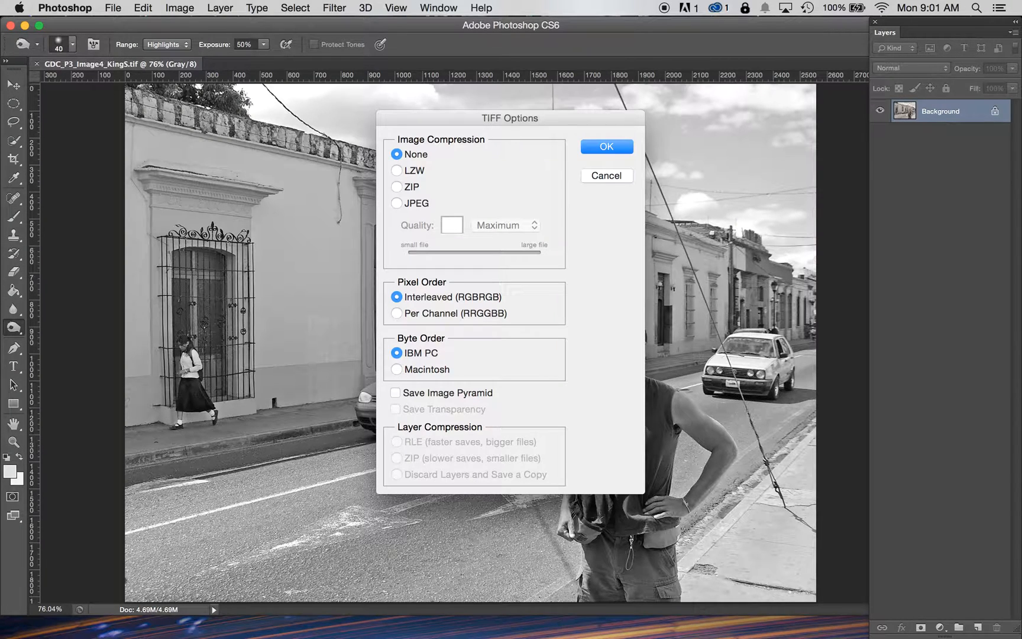
key(Return)
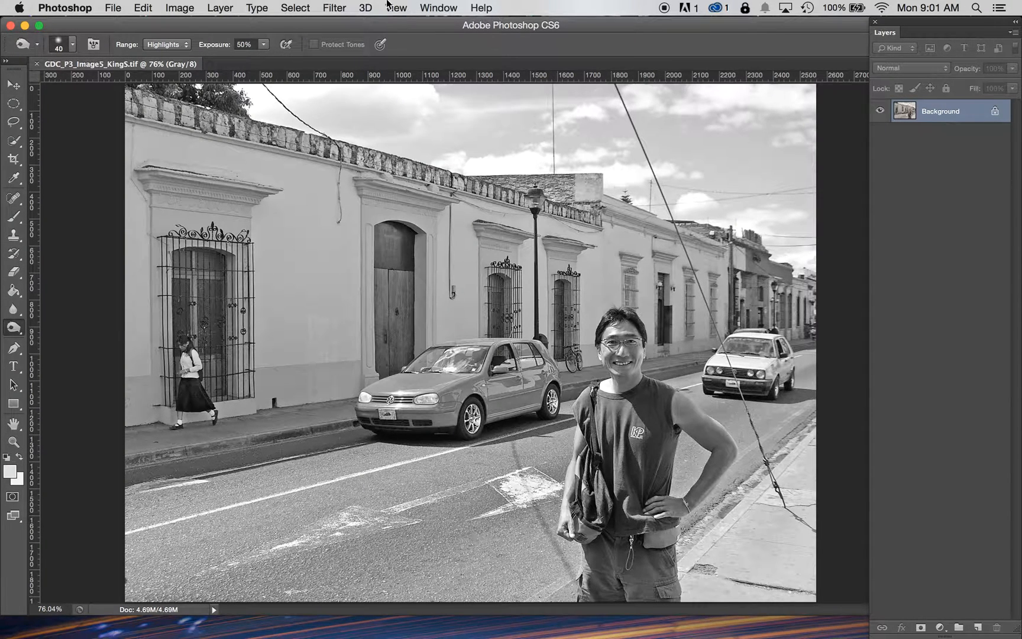
Step: Convert the image to Duotone mode and set the duotone type to Duotone
click(180, 8)
mouse_move(183, 25)
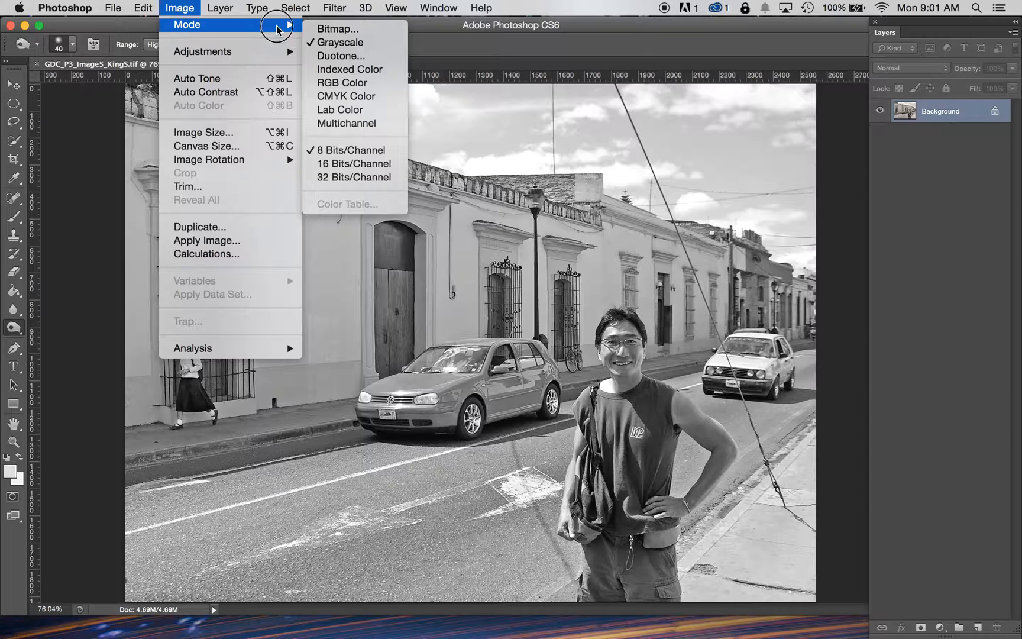
click(350, 56)
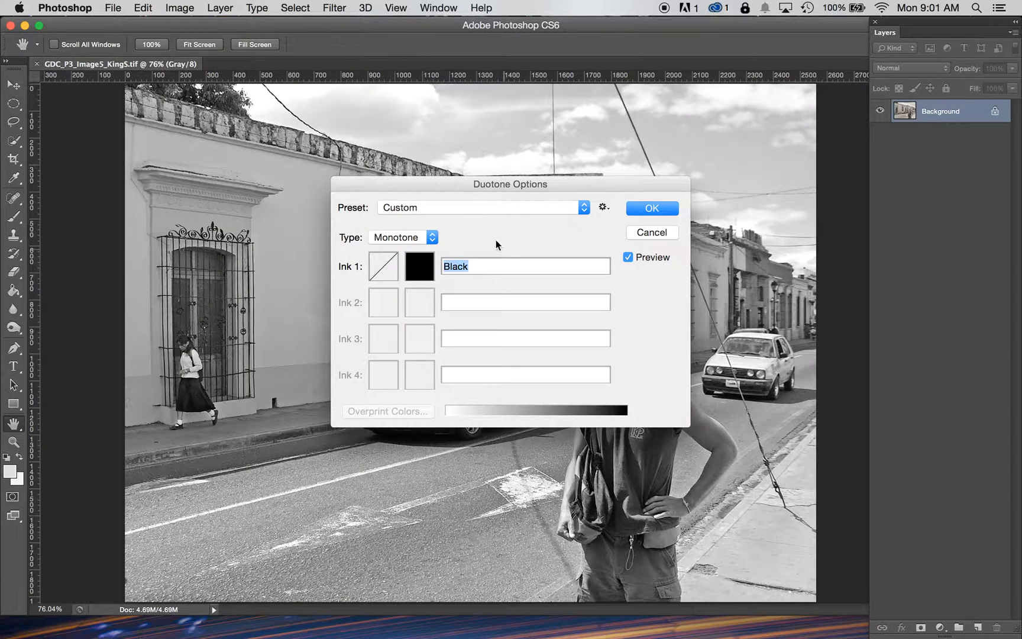
click(433, 237)
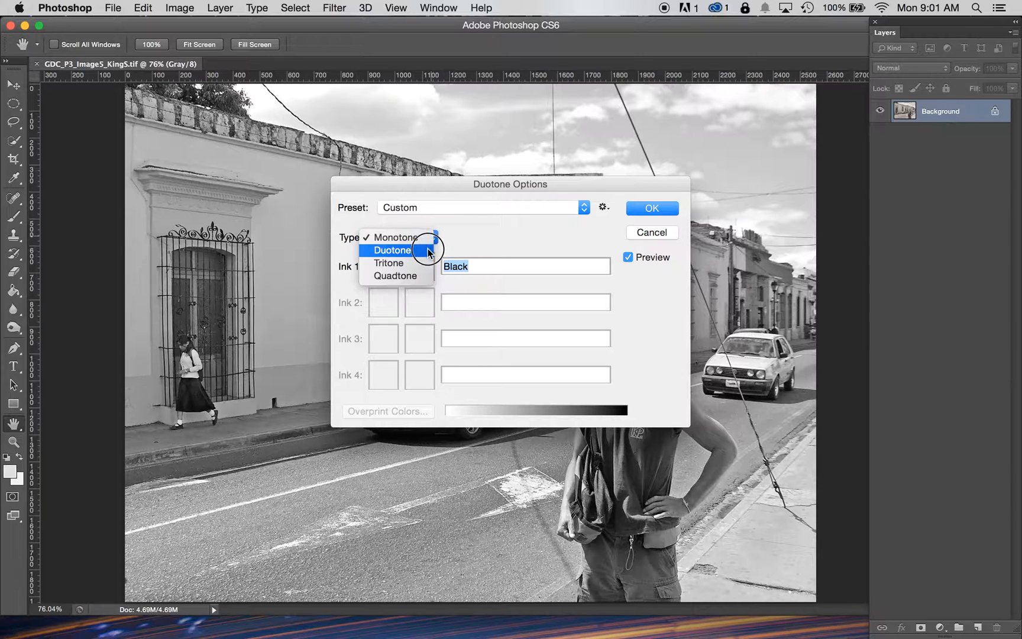
click(430, 250)
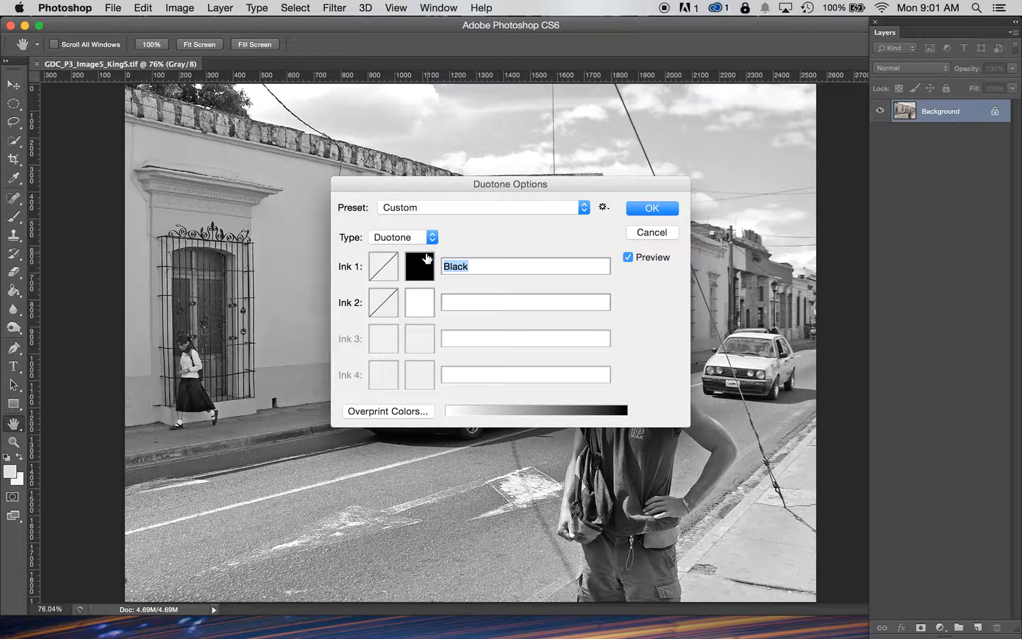
Step: Set Ink 2 to PANTONE 637 C from the PANTONE+ Solid Coated color library
click(416, 309)
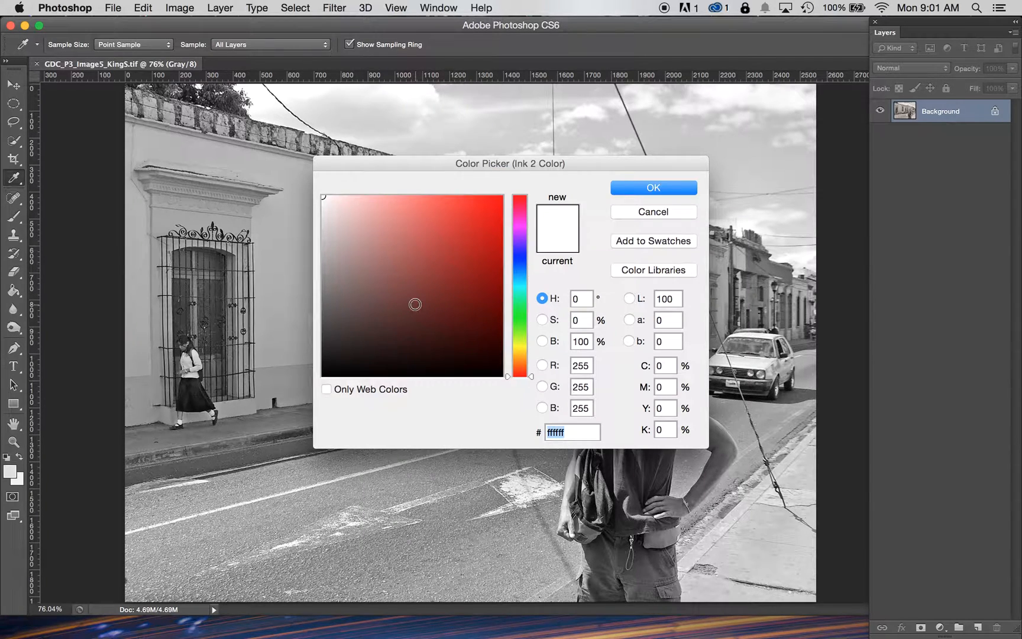
click(667, 216)
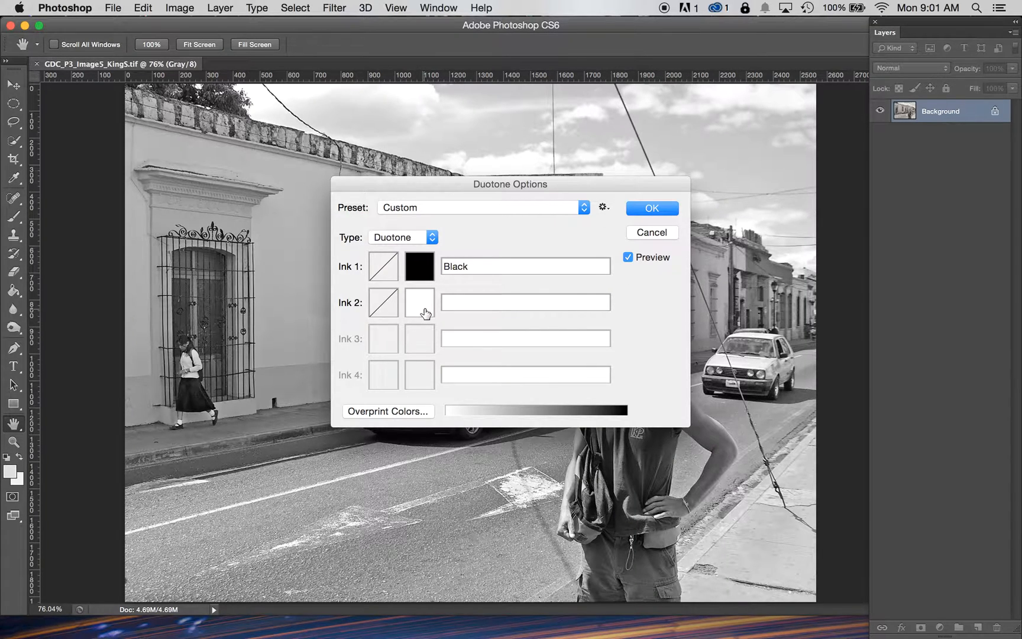
click(425, 313)
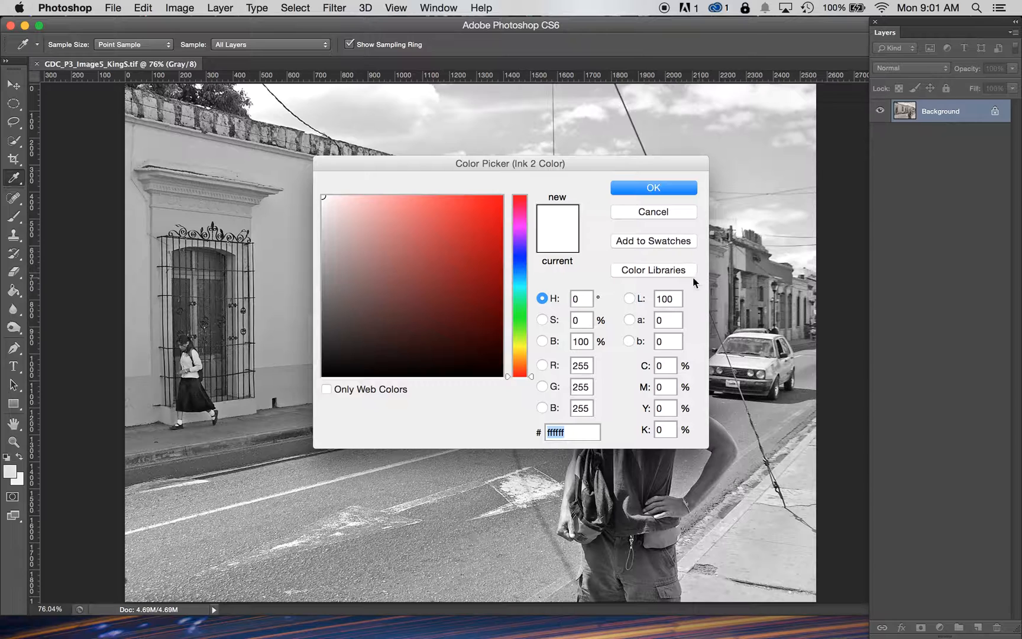
click(676, 269)
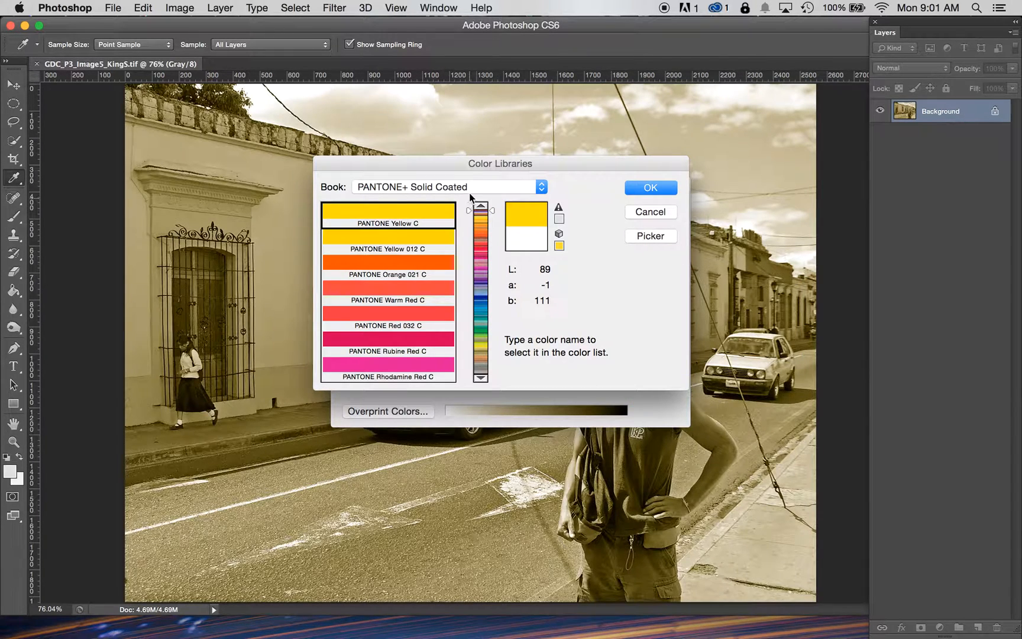
drag(457, 162, 182, 20)
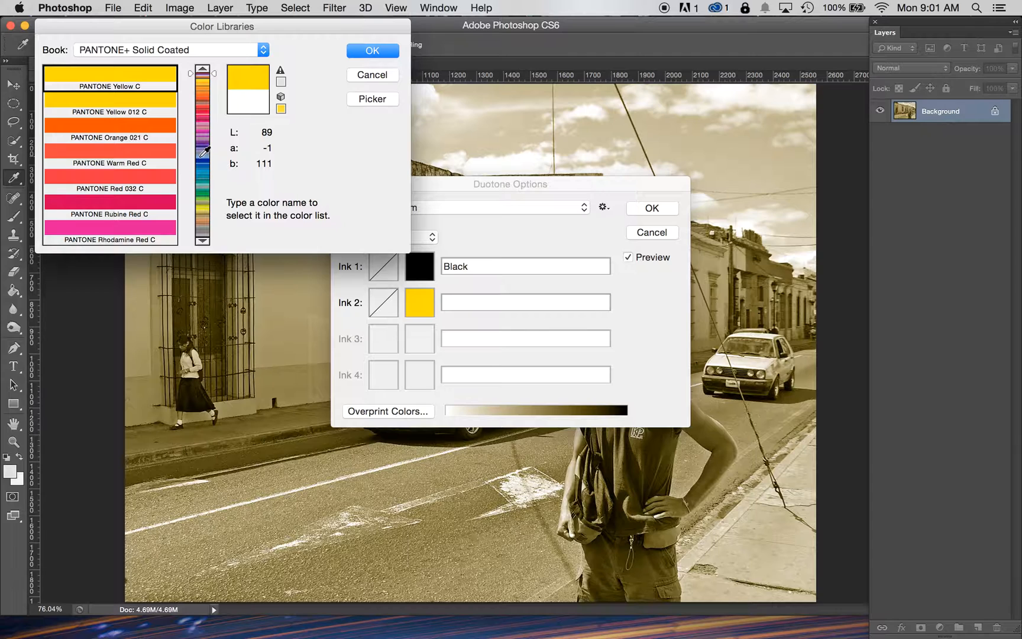
click(202, 156)
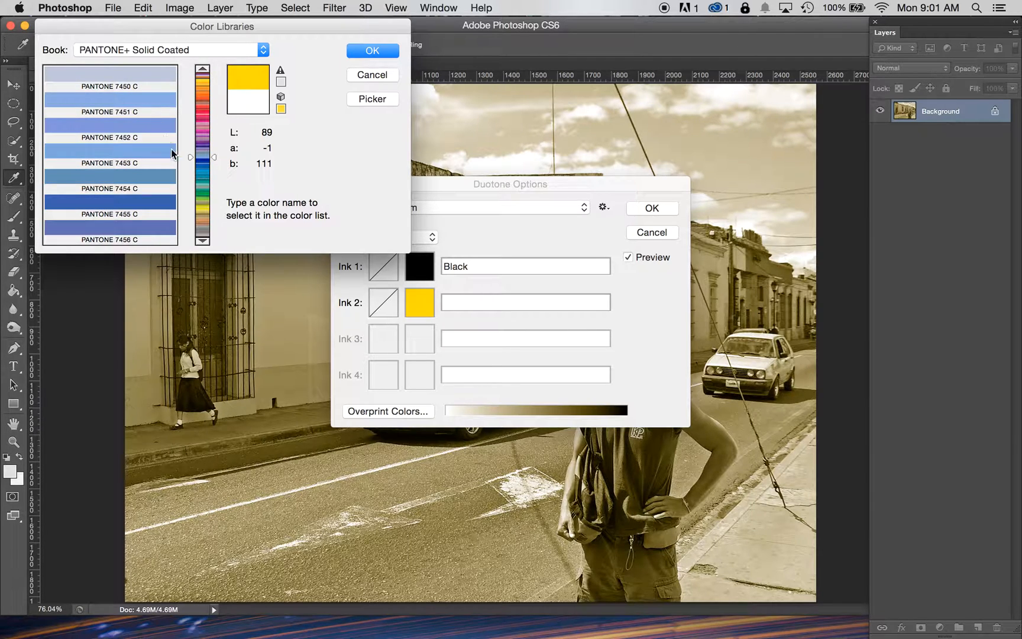
click(206, 169)
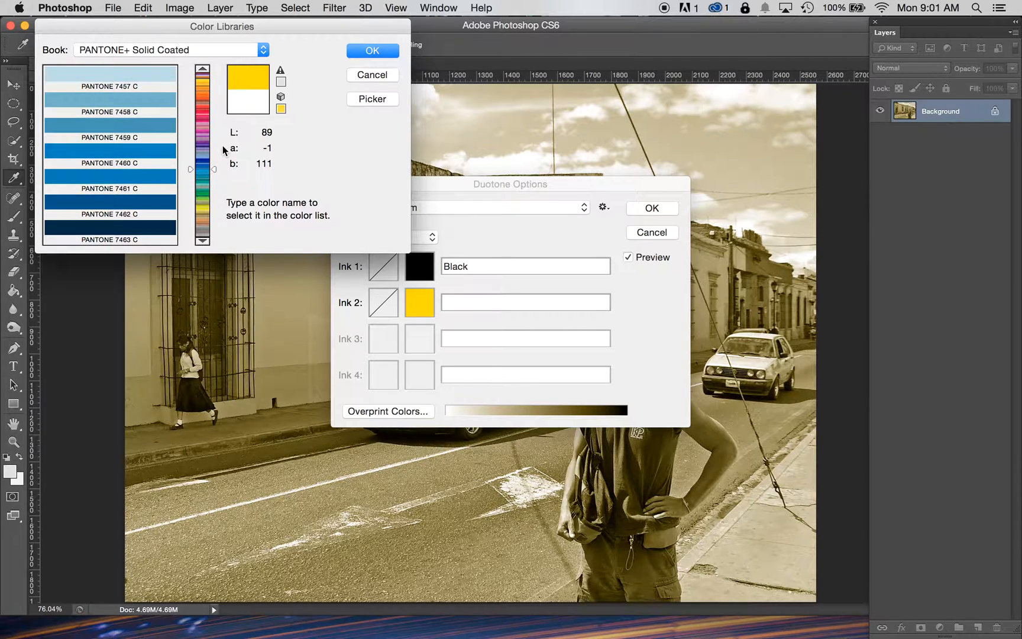
drag(214, 169, 213, 171)
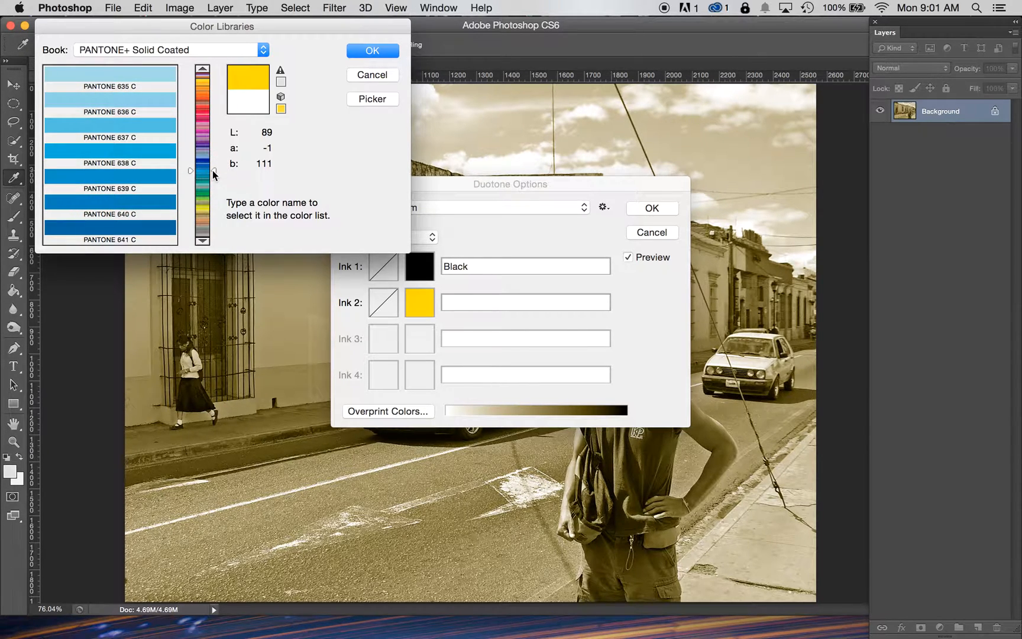
click(139, 125)
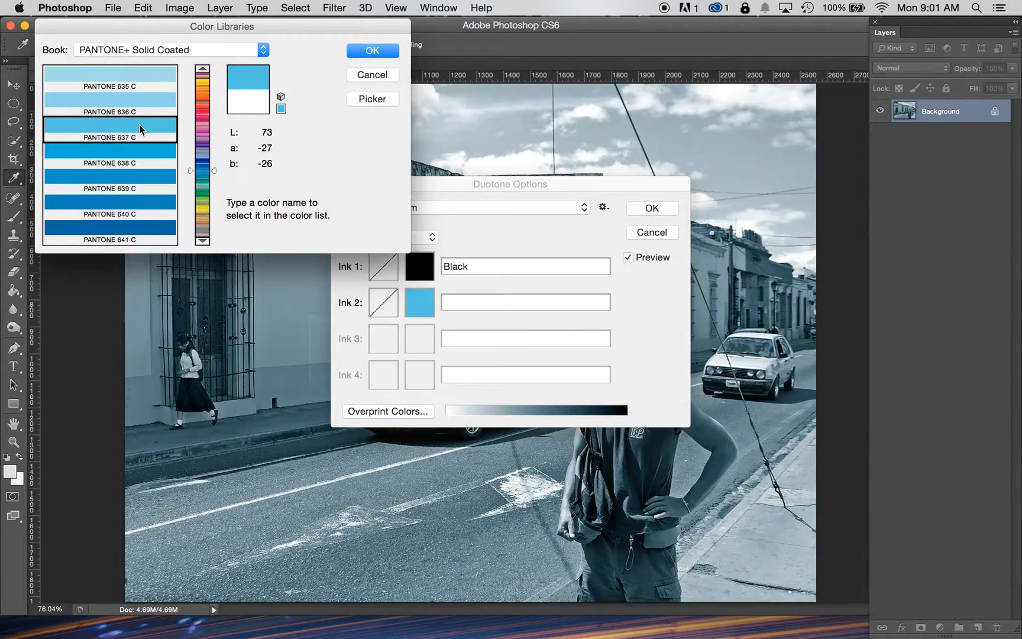
click(372, 52)
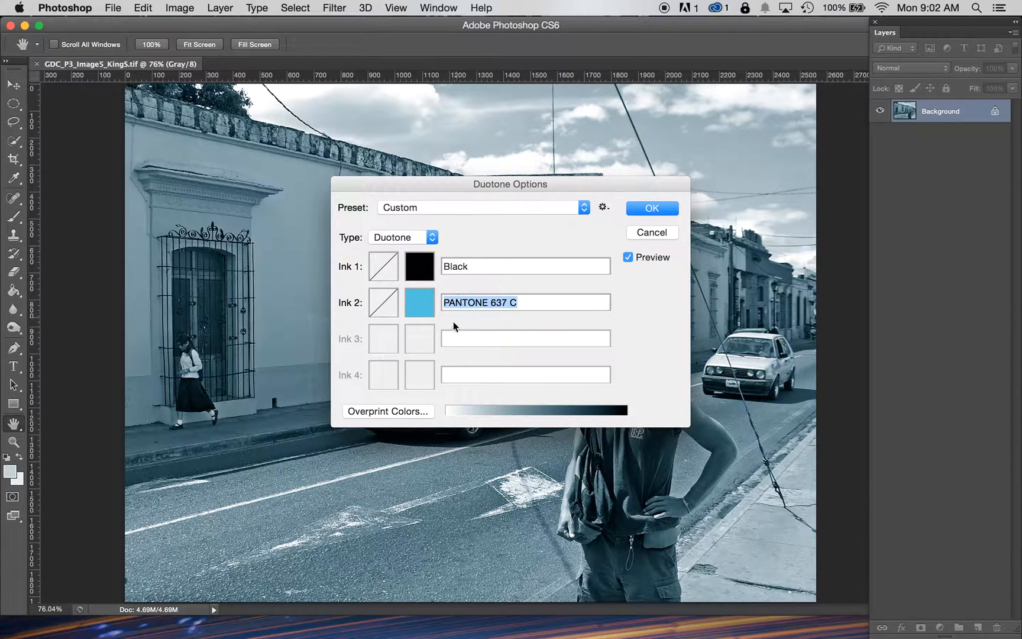
Step: Bend the Black ink's duotone curve downward, setting its 60% point to about 43.1%
mouse_move(479, 185)
mouse_down()
mouse_move(852, 212)
mouse_move(828, 370)
mouse_move(155, 159)
mouse_move(206, 23)
mouse_move(174, 24)
mouse_up()
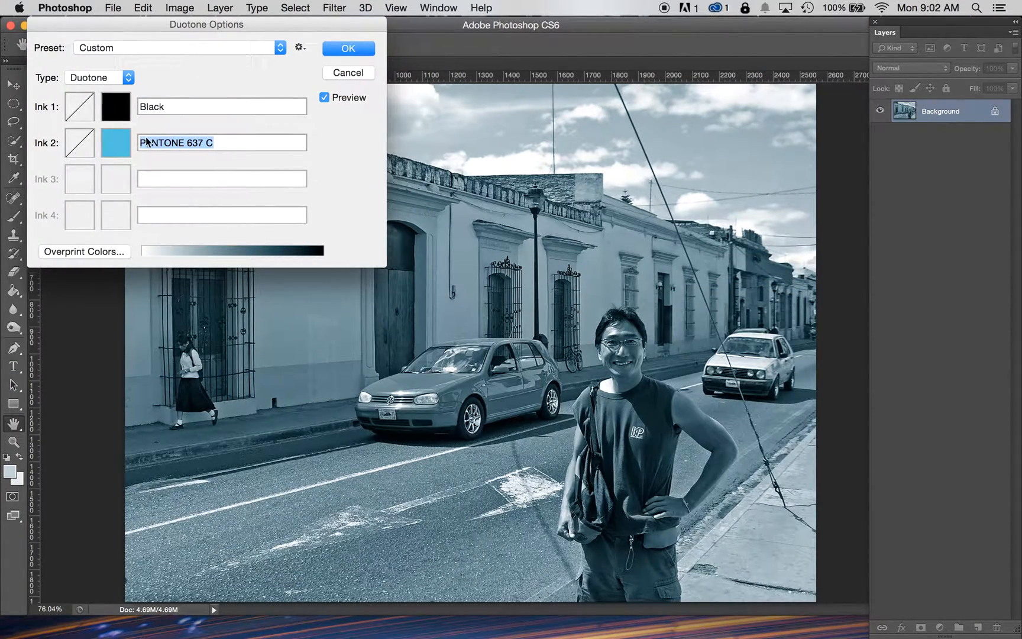
click(77, 108)
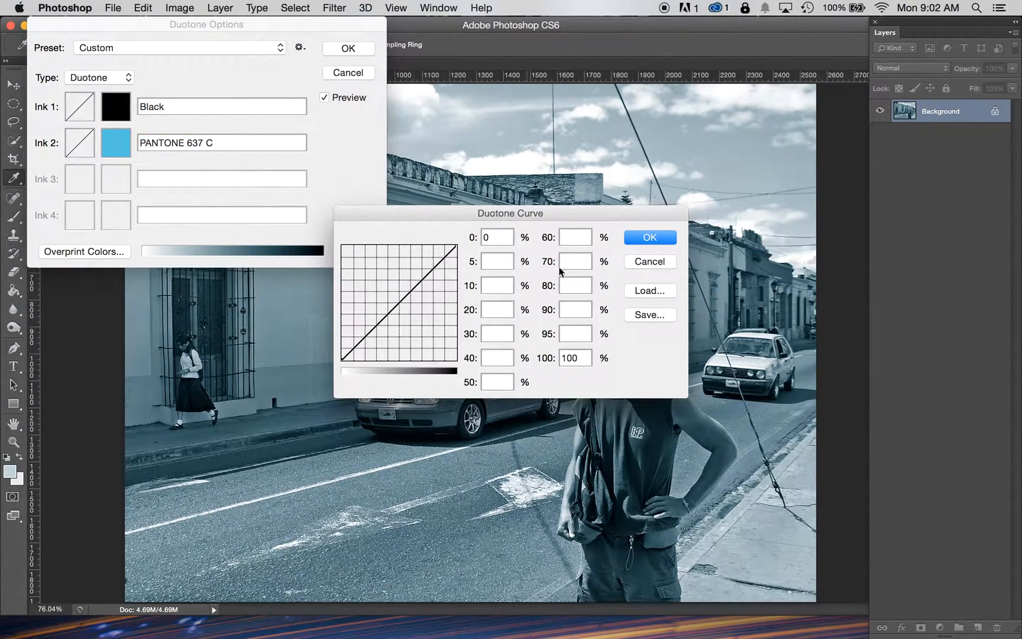
drag(417, 289, 422, 306)
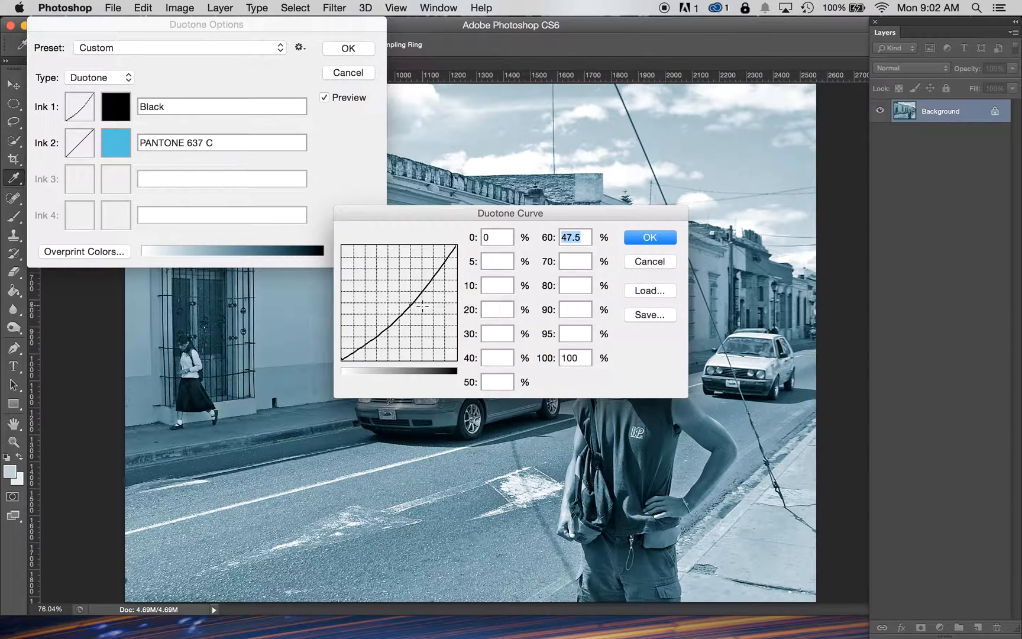
drag(453, 211, 609, 25)
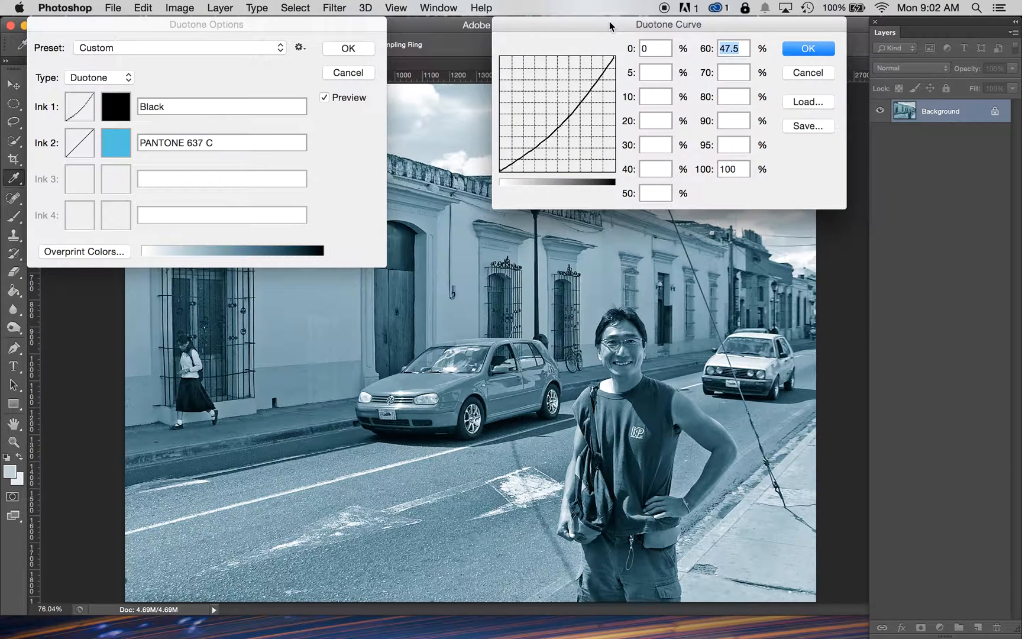
mouse_move(569, 117)
mouse_down()
mouse_move(567, 128)
mouse_move(568, 70)
mouse_move(569, 118)
mouse_up()
drag(603, 88, 602, 25)
drag(569, 117, 570, 122)
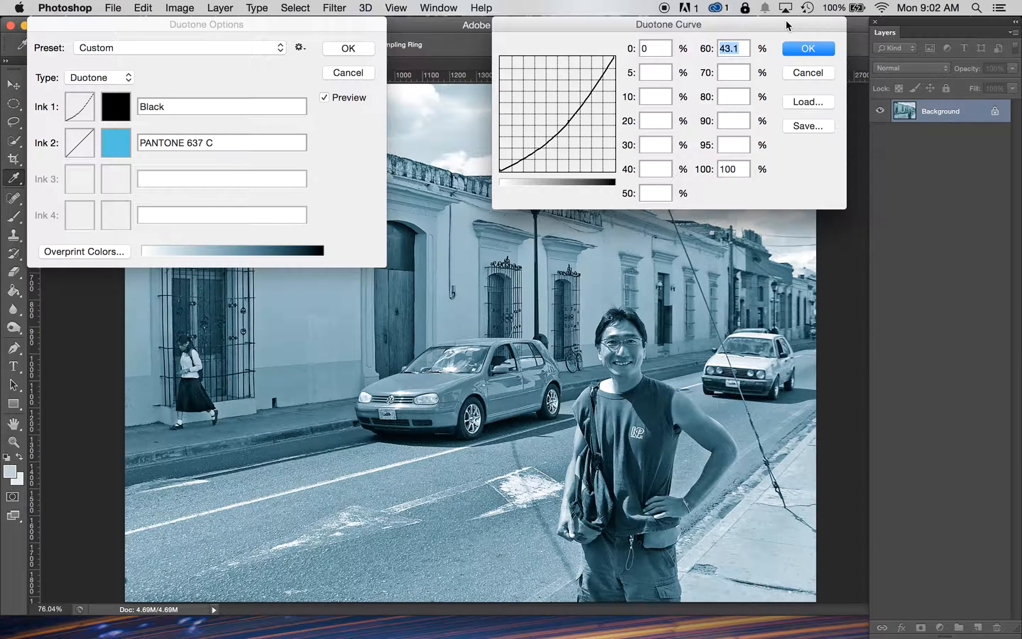
click(804, 52)
Step: Shape the PANTONE 637 C ink curve into an S-curve with 30% at 13.1% and 80% at 78.8%
click(89, 148)
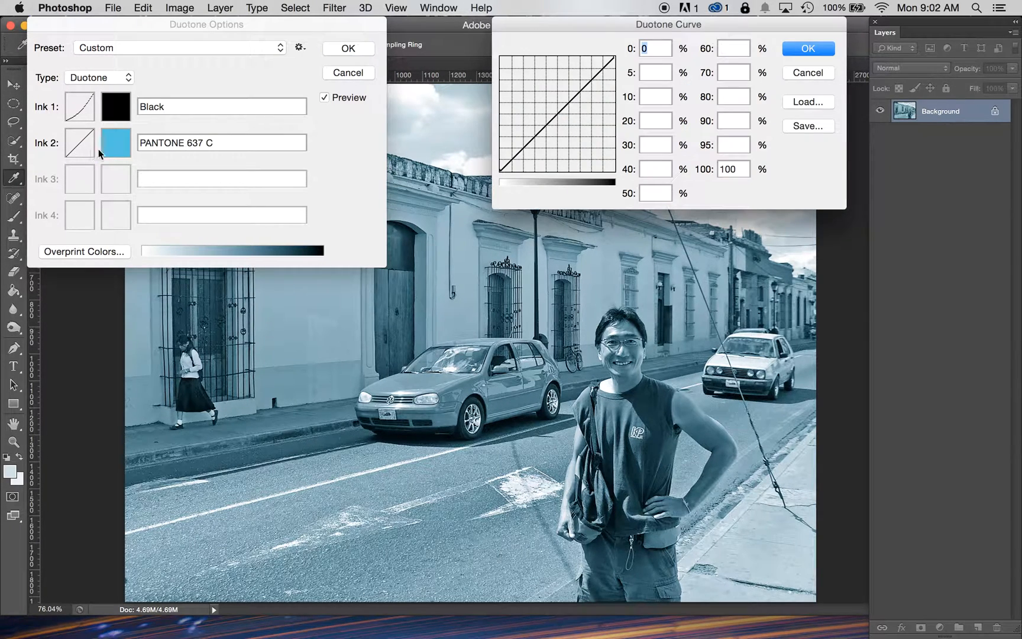
mouse_move(569, 103)
mouse_down()
mouse_move(569, 115)
mouse_move(596, 84)
mouse_up()
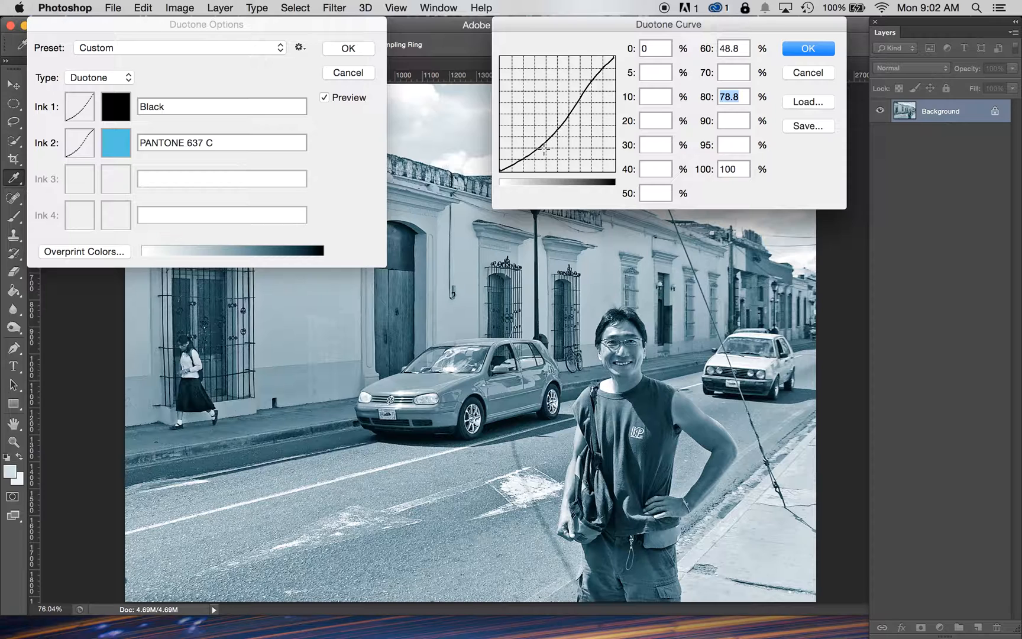
drag(533, 153, 535, 155)
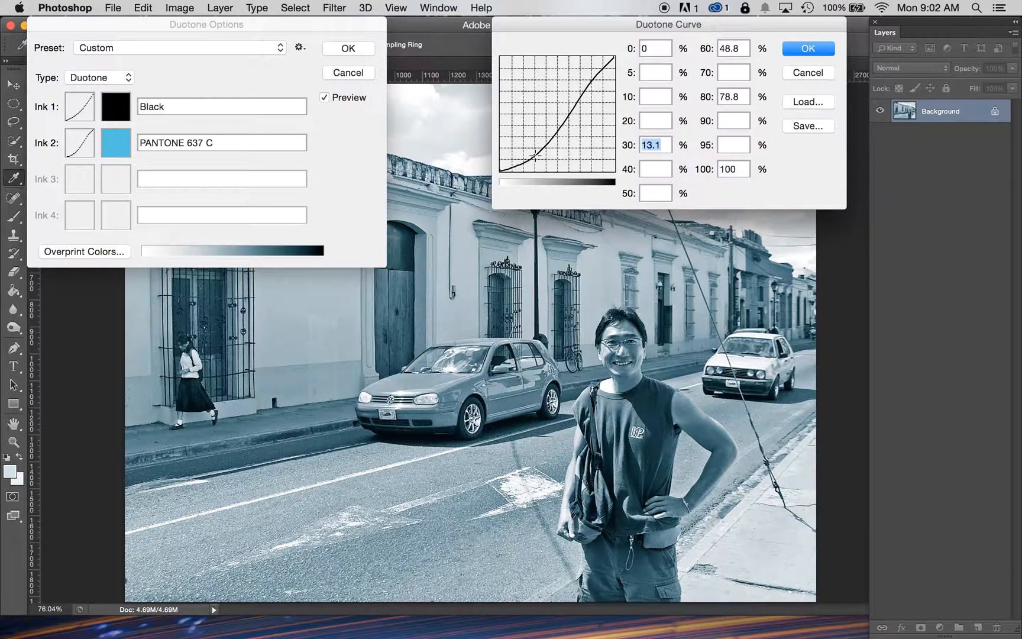
drag(568, 116, 567, 203)
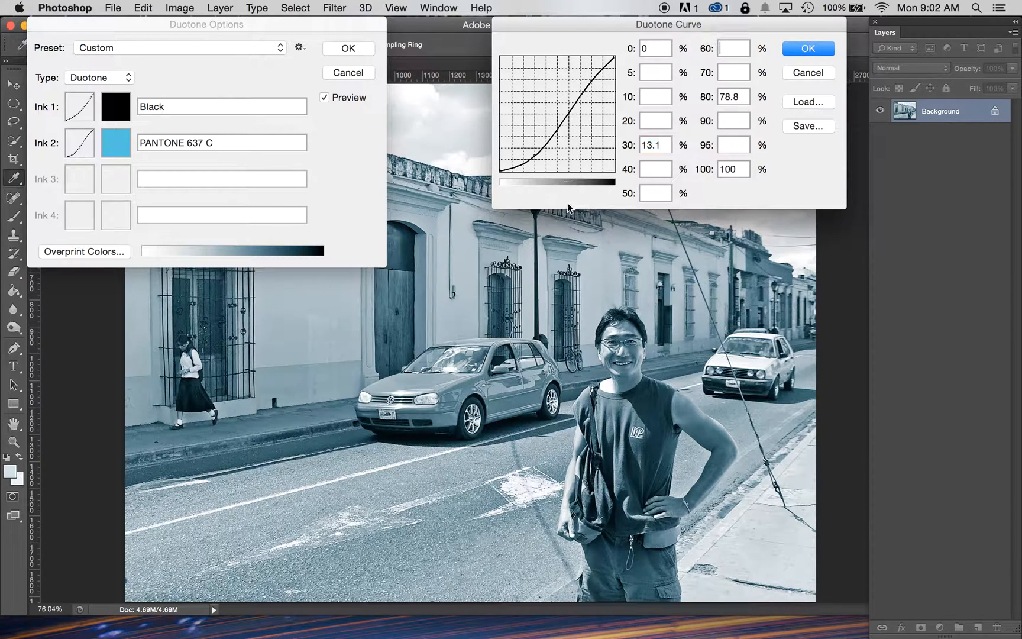
mouse_move(534, 155)
mouse_down()
mouse_move(534, 147)
mouse_move(534, 157)
mouse_up()
click(820, 51)
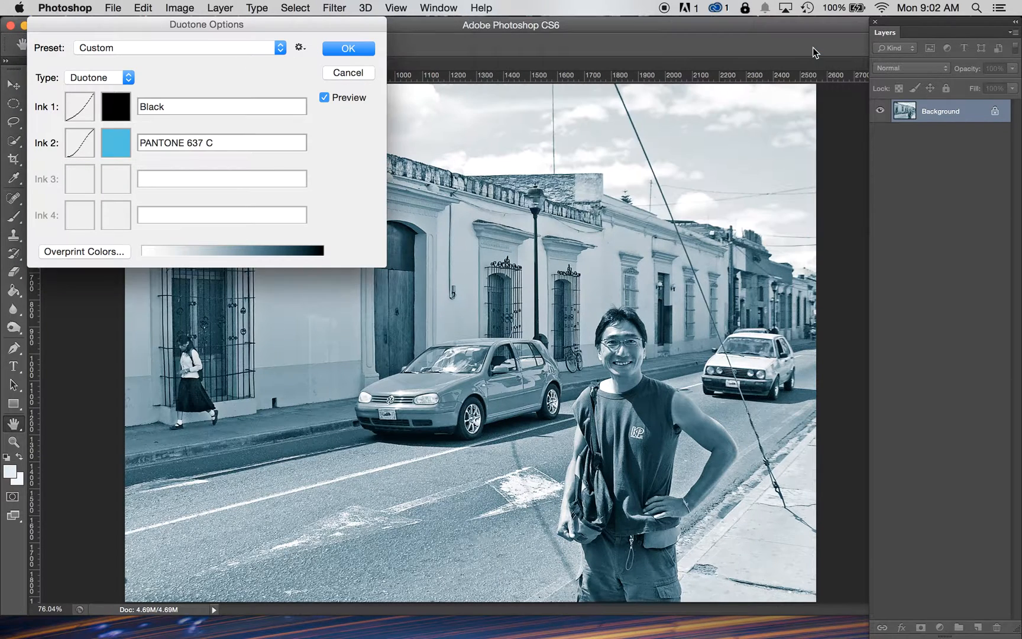
Step: Apply the duotone settings and reopen the Duotone options for the image
click(342, 50)
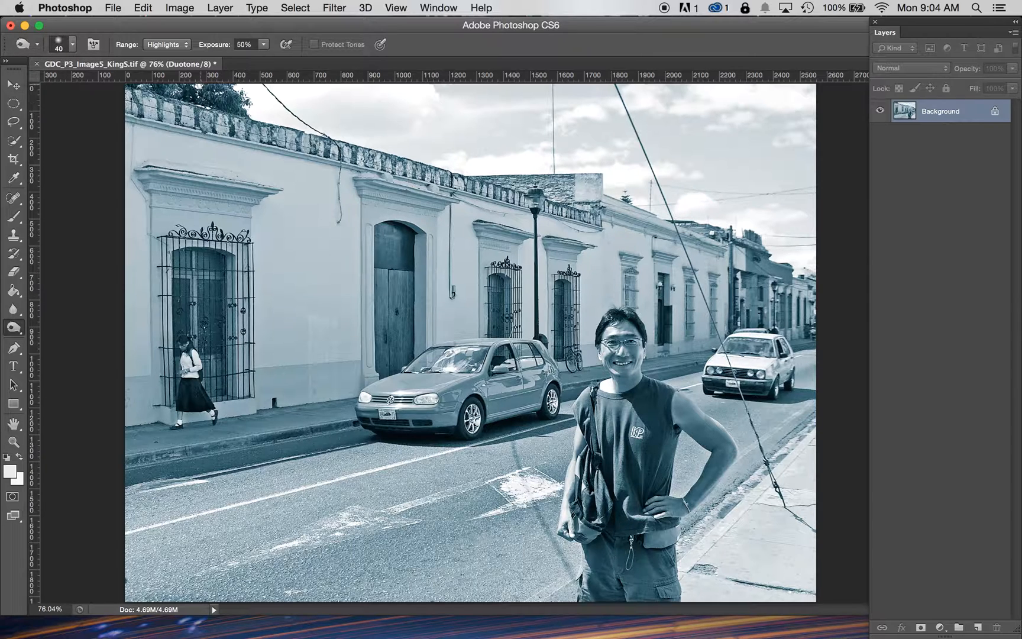
click(180, 7)
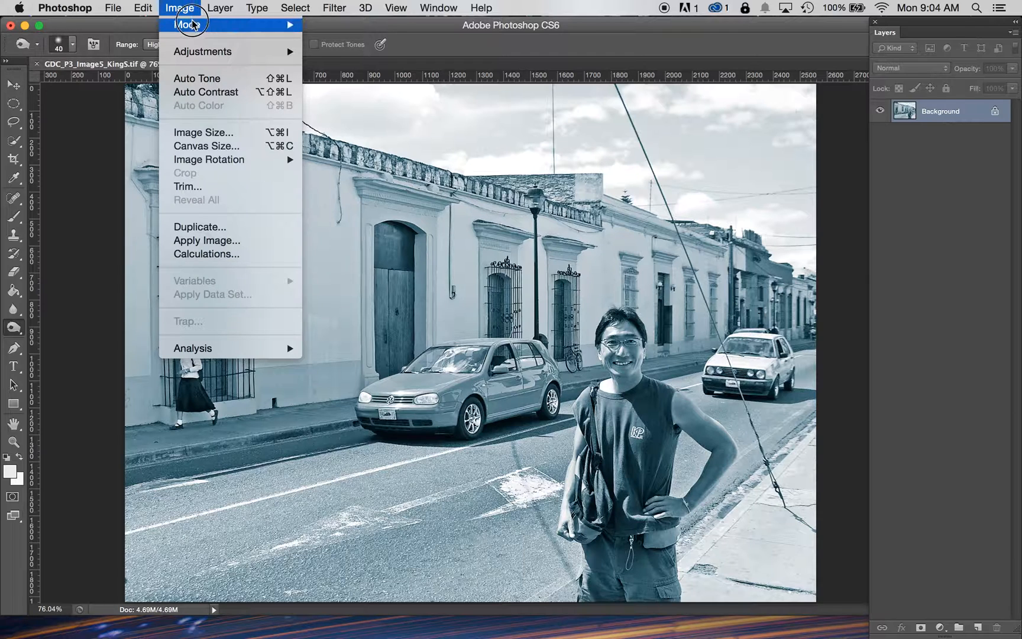
mouse_move(237, 25)
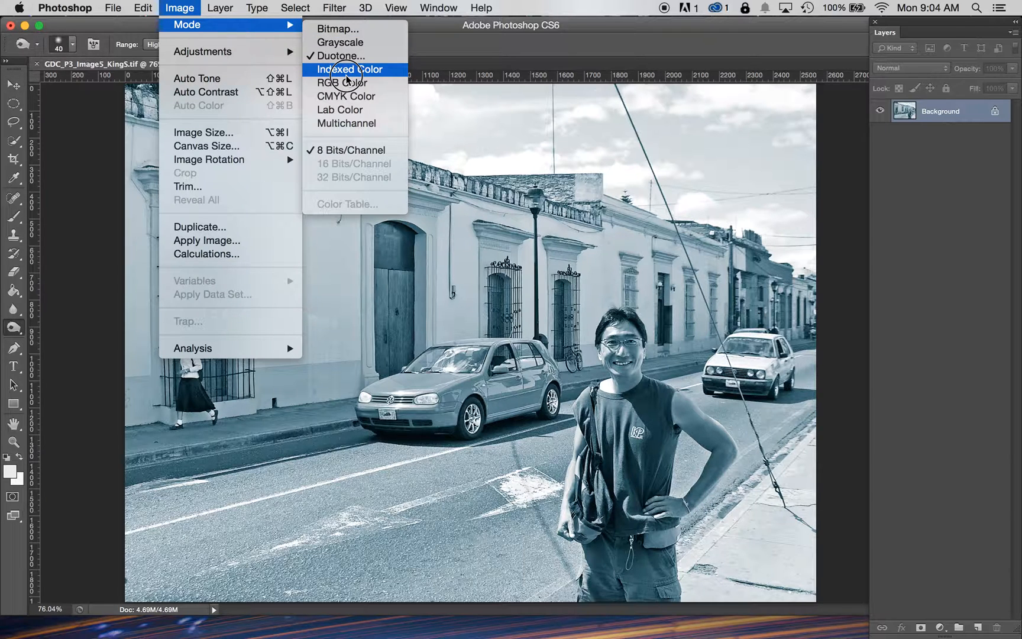
click(342, 56)
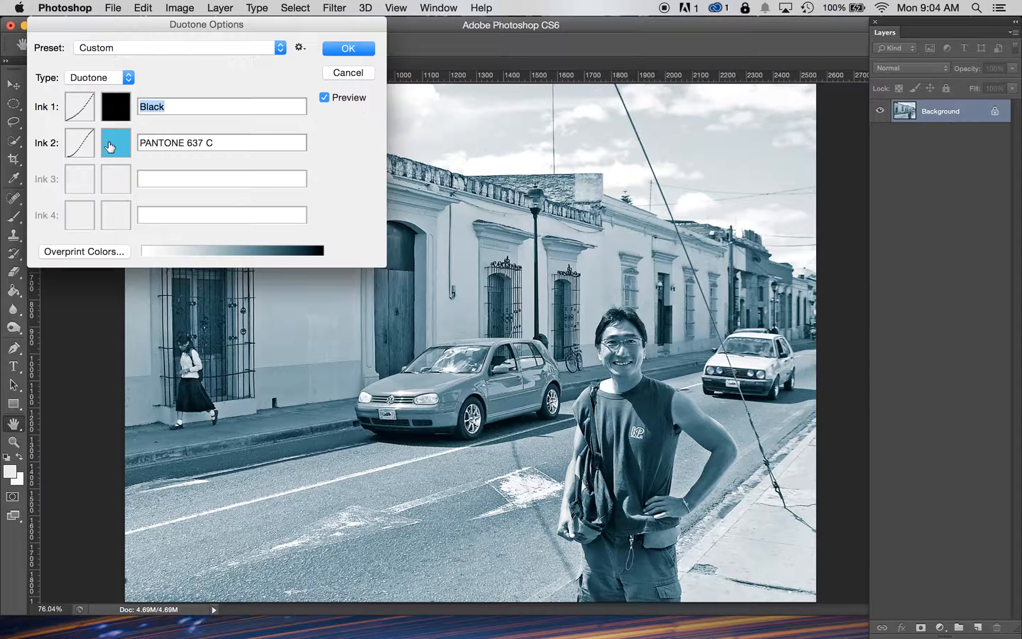
Step: Preview alternative Ink 2 colors from the PANTONE+ Solid Coated library, trying oranges, reds, greens and blues
click(111, 146)
click(202, 91)
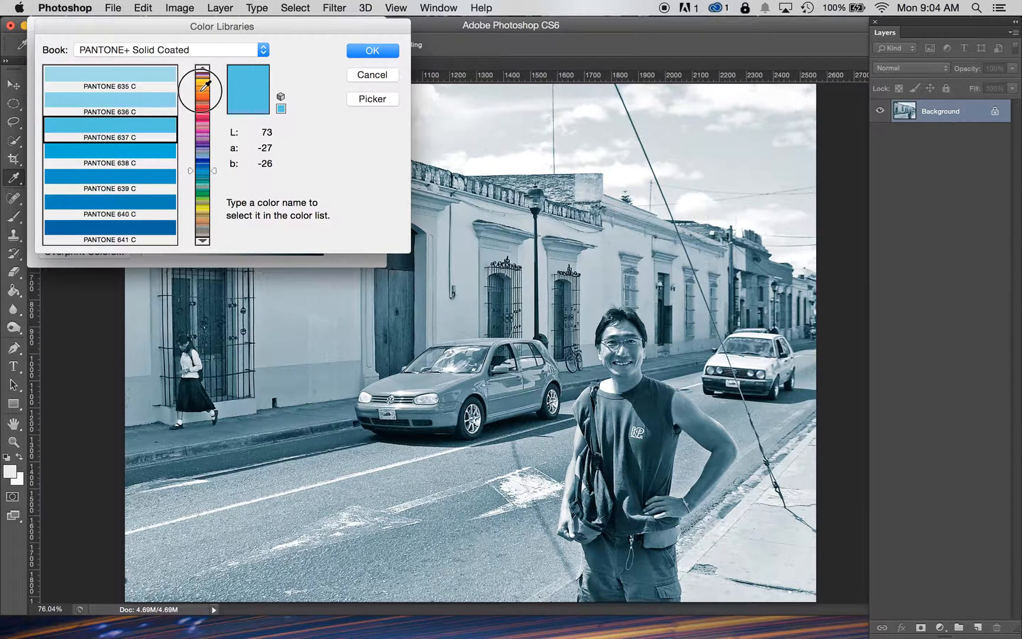
click(148, 106)
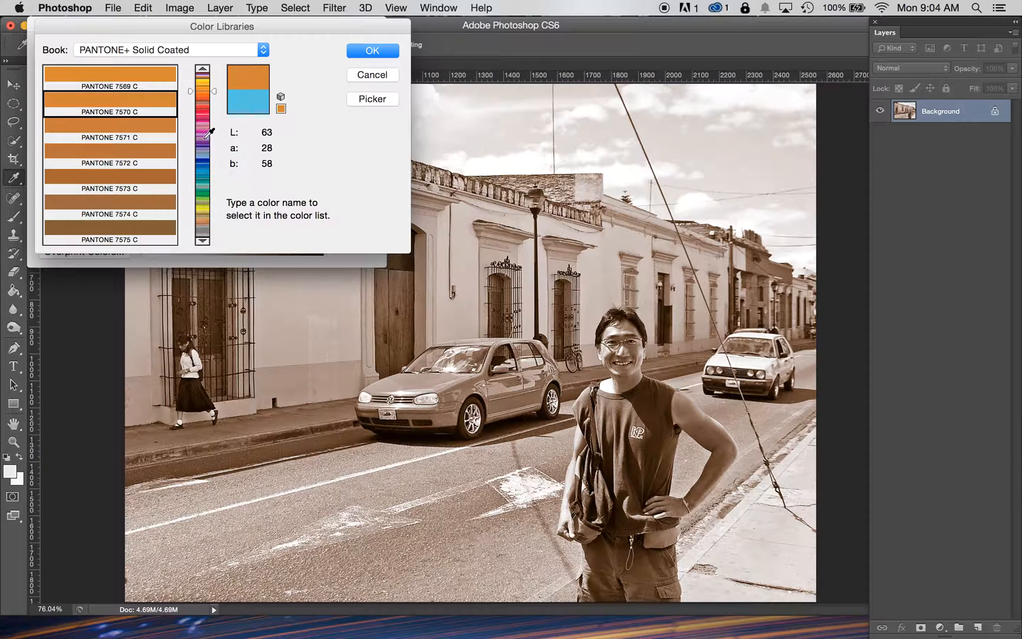
click(206, 110)
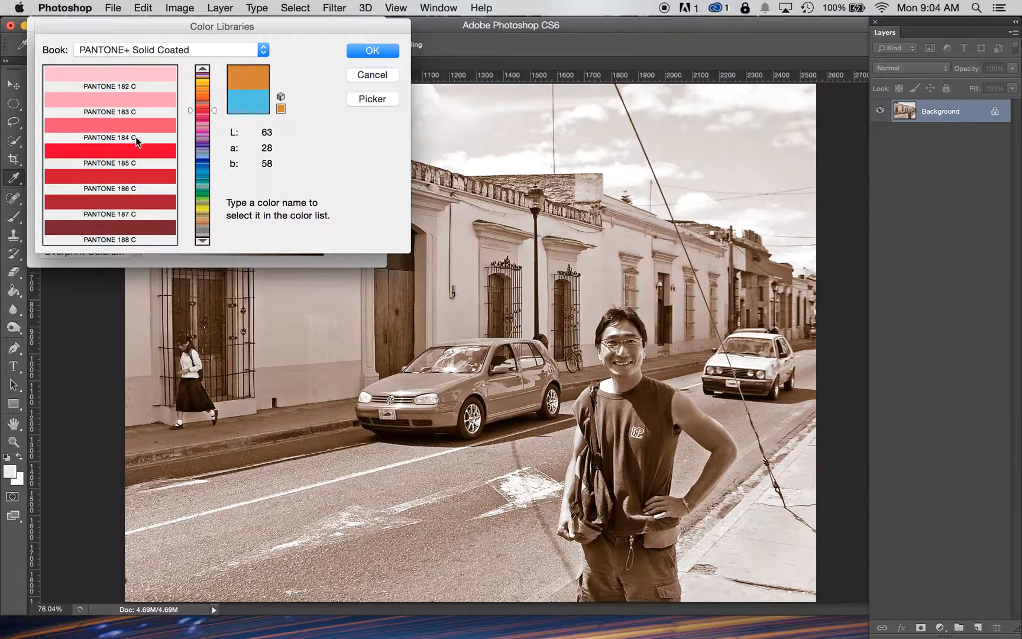
click(124, 153)
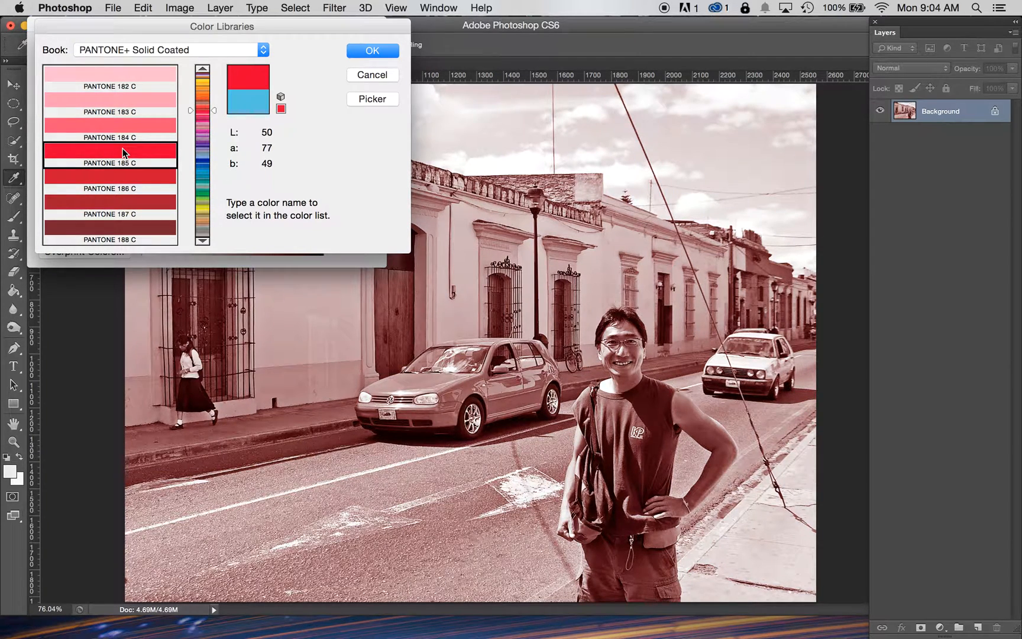
click(205, 190)
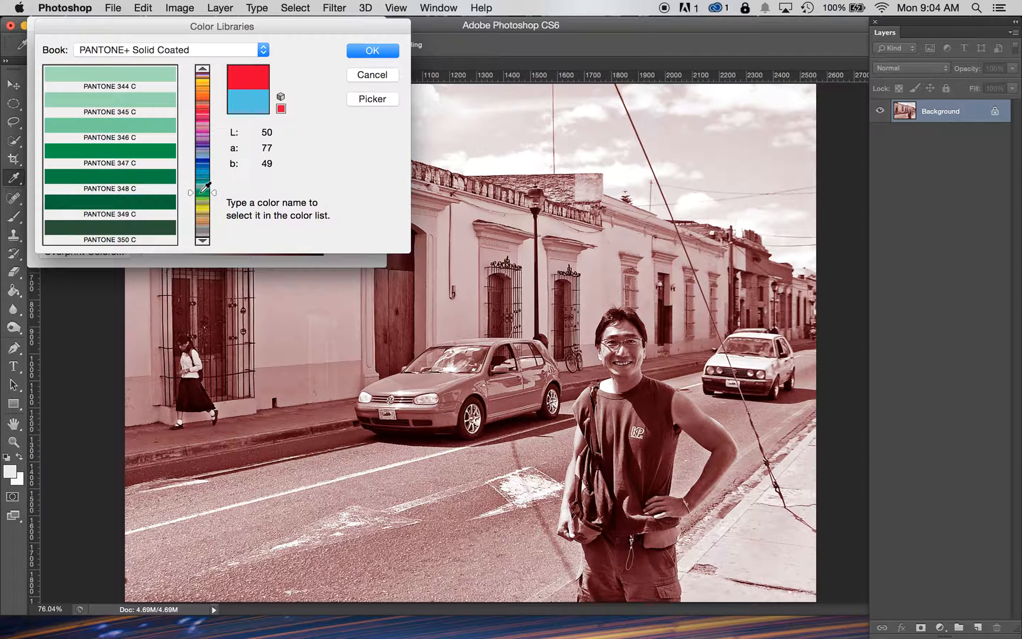
click(126, 131)
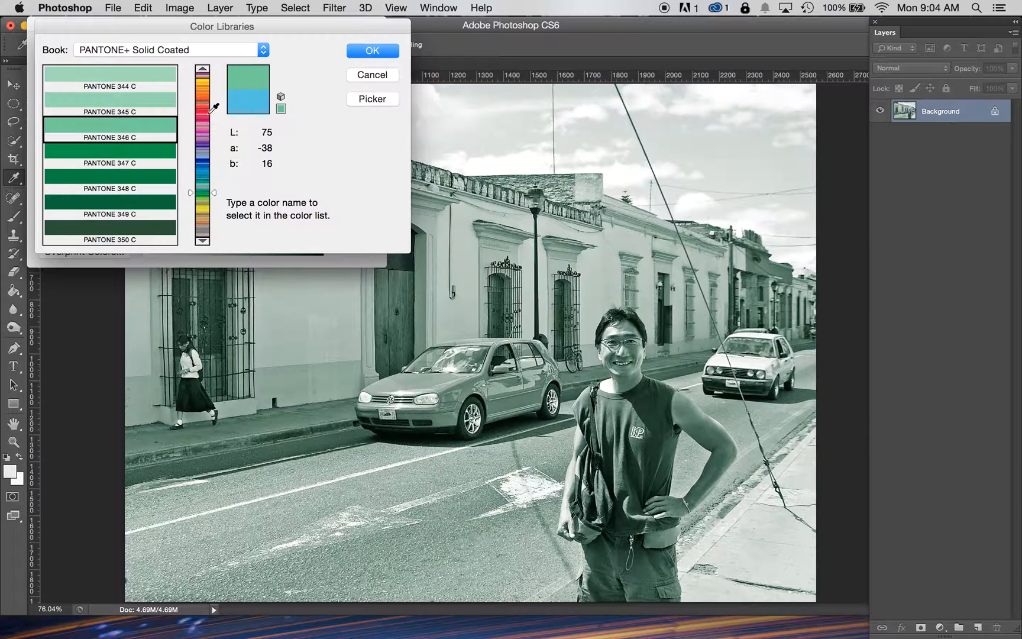
click(202, 158)
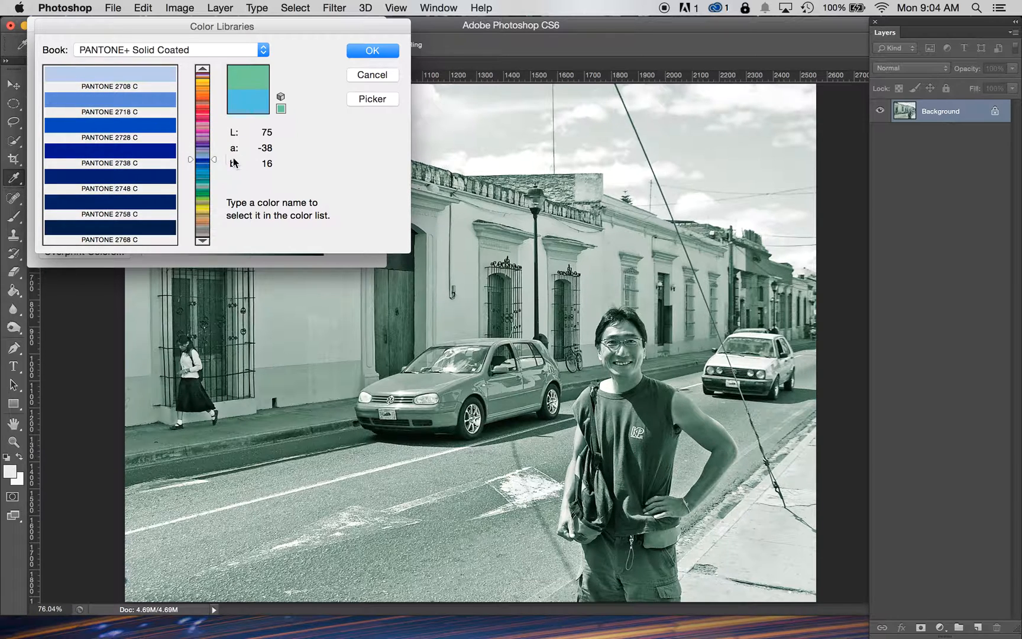
click(203, 157)
click(140, 123)
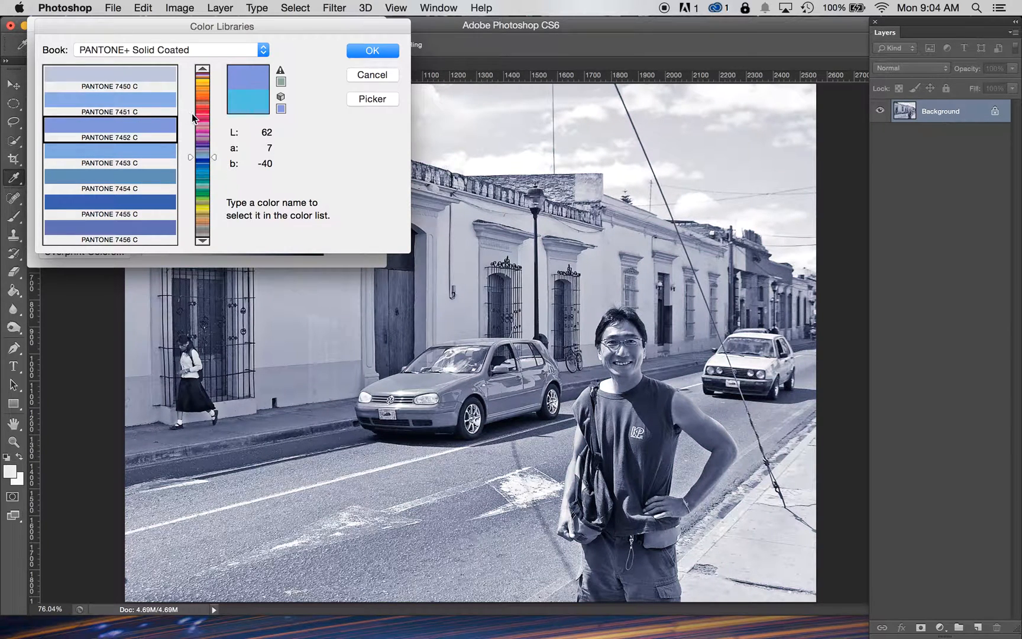
Step: Set Ink 2 to PANTONE 636 C and apply the duotone
text(637)
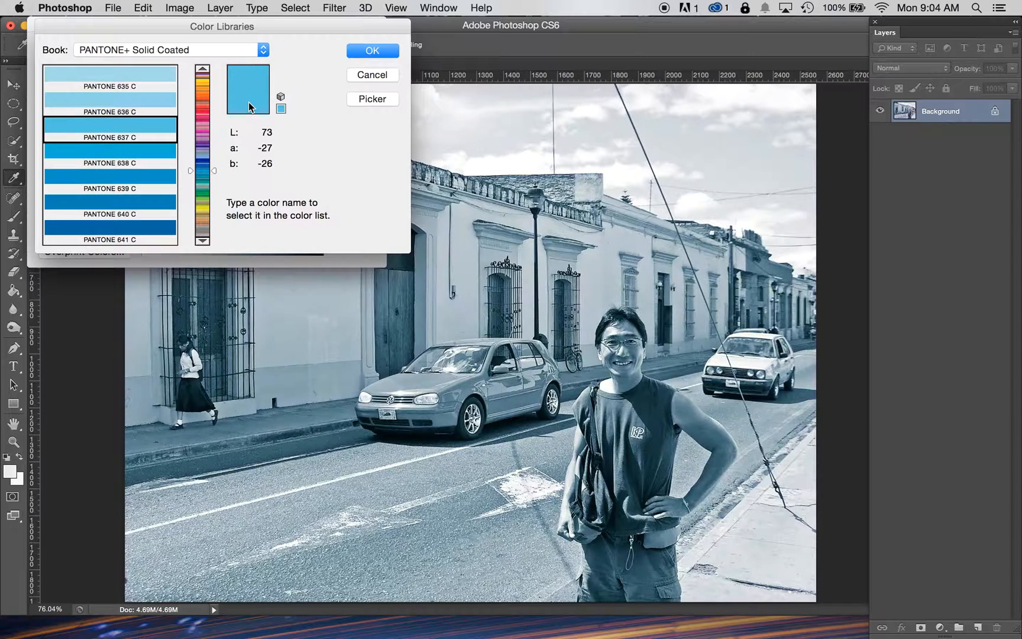
click(119, 105)
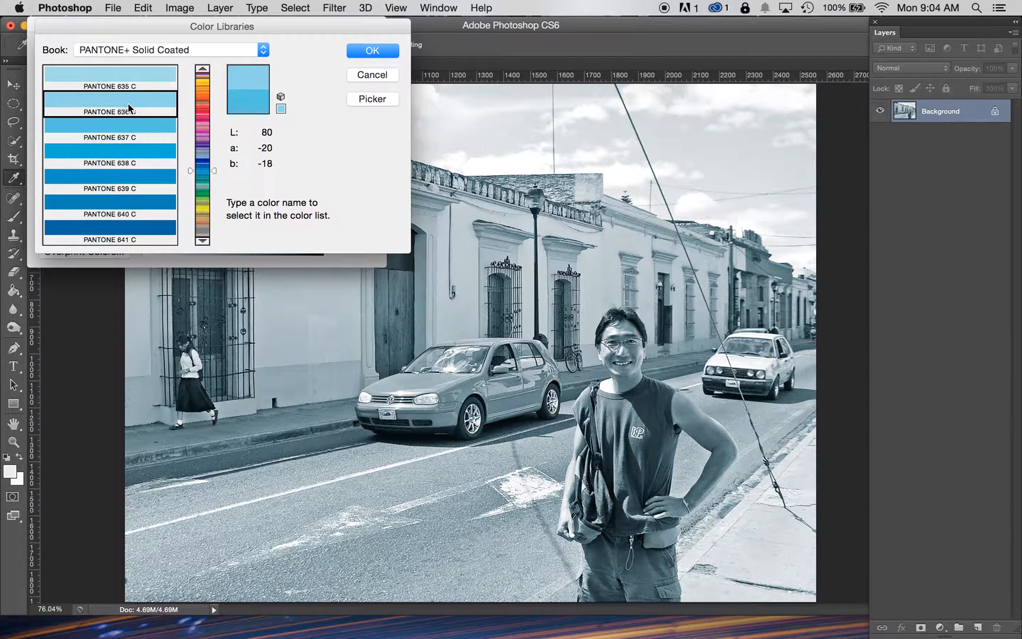
click(379, 51)
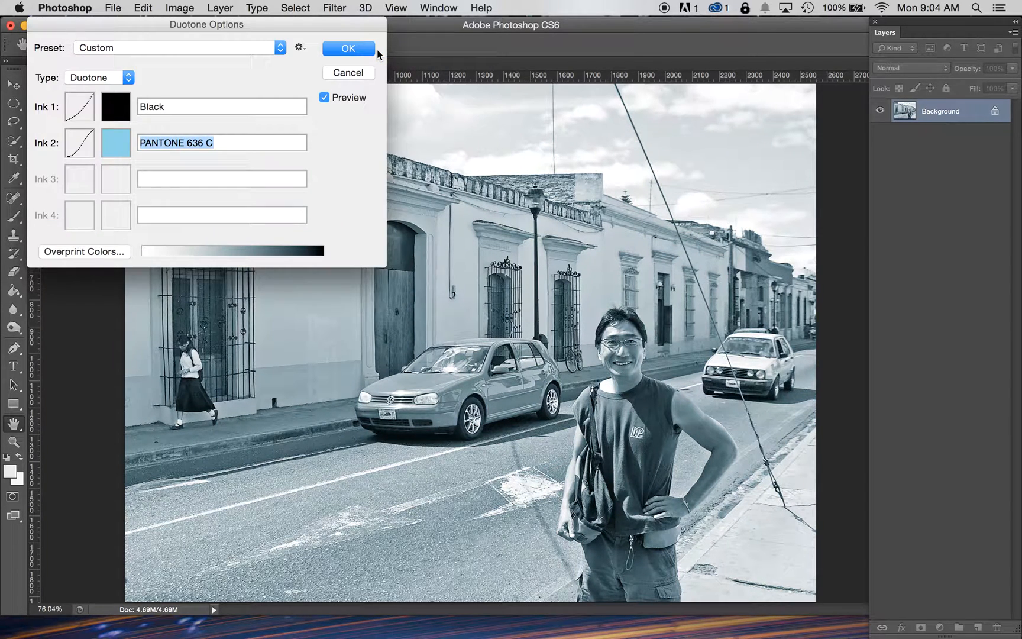
click(360, 50)
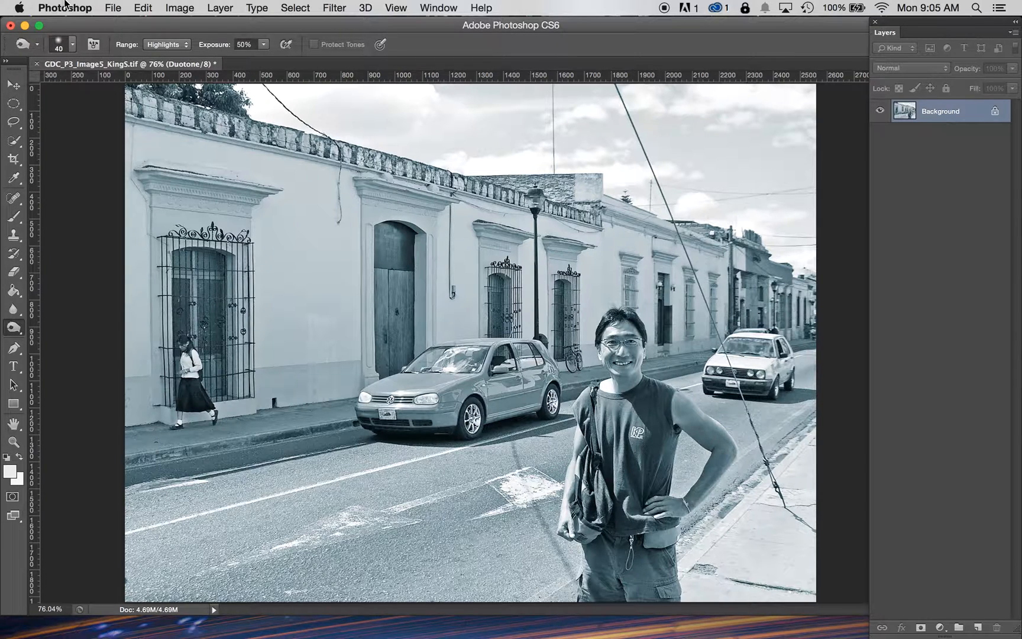
Step: Save the duotone image as GDC_P3_Image5_KingS.psd in Photoshop format in the Project 3 Photos folder
click(112, 7)
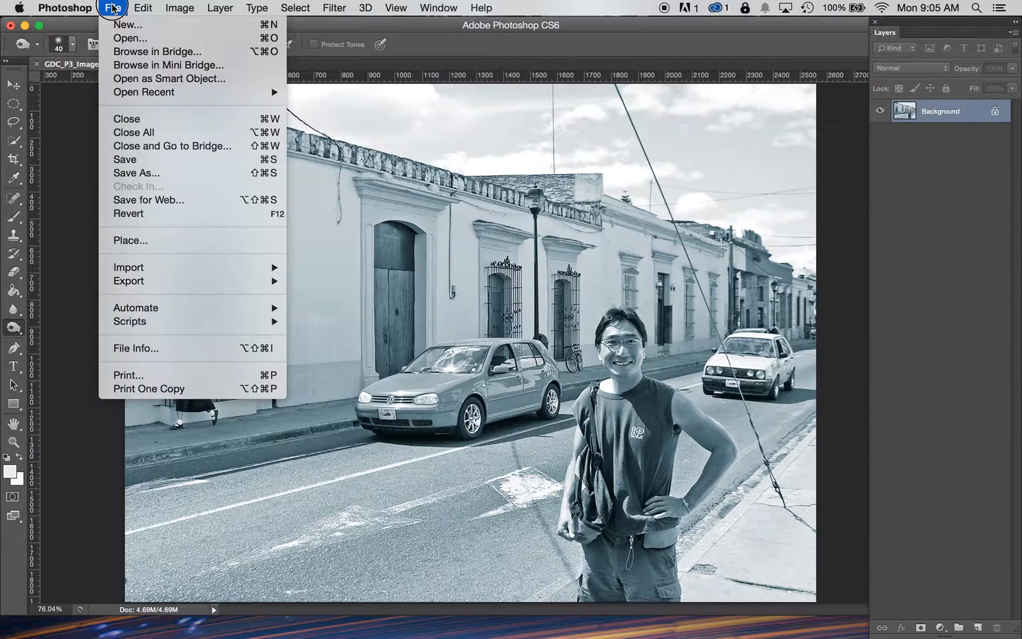
click(141, 161)
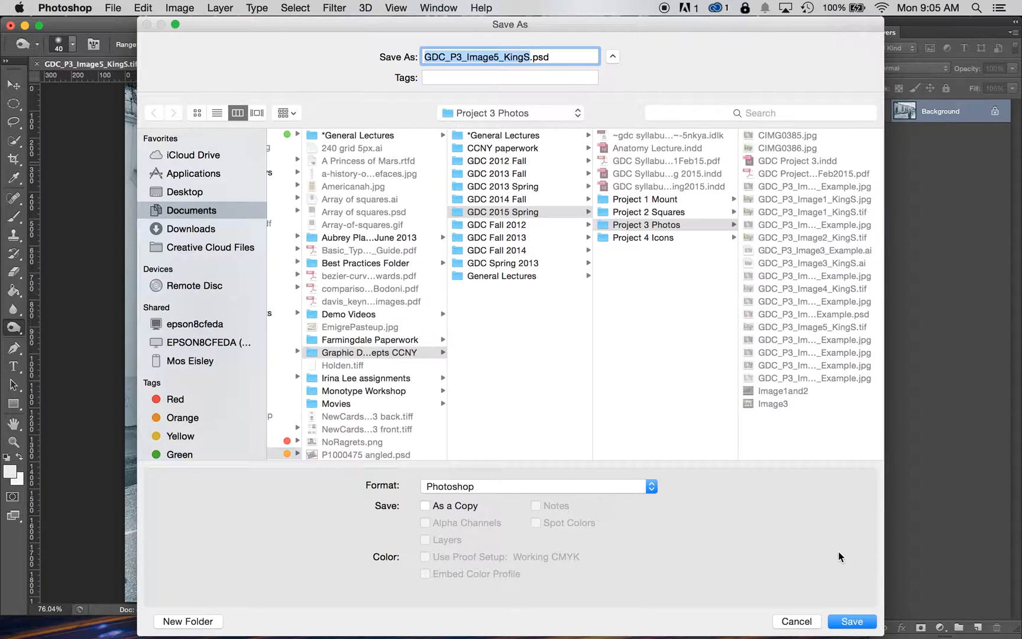
click(852, 621)
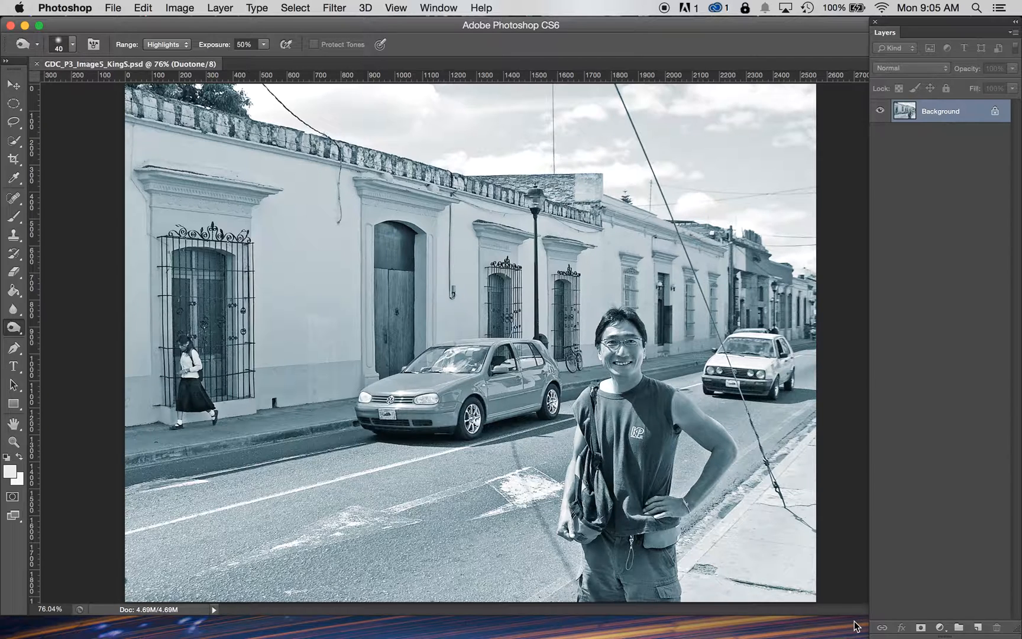